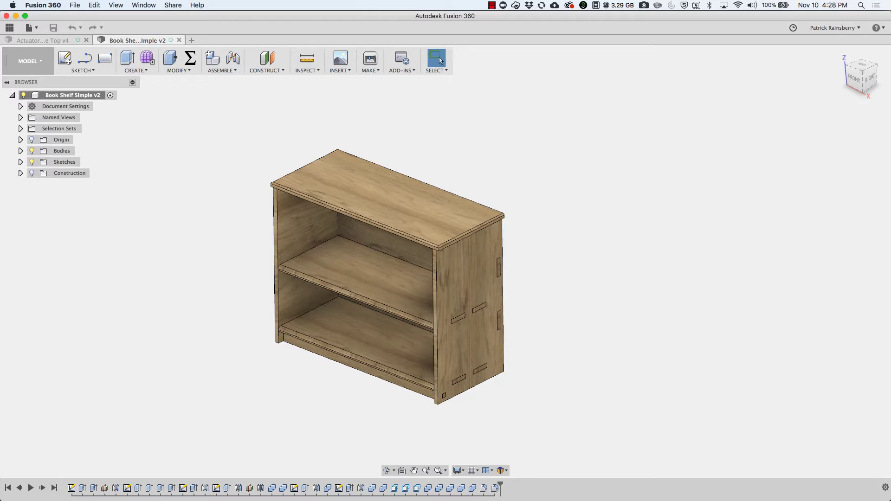
# - In Chrome, scroll the FusionSheeter README down to its Installation and Usage sections
pyautogui.press('super+Tab')
pyautogui.press('super+Tab')
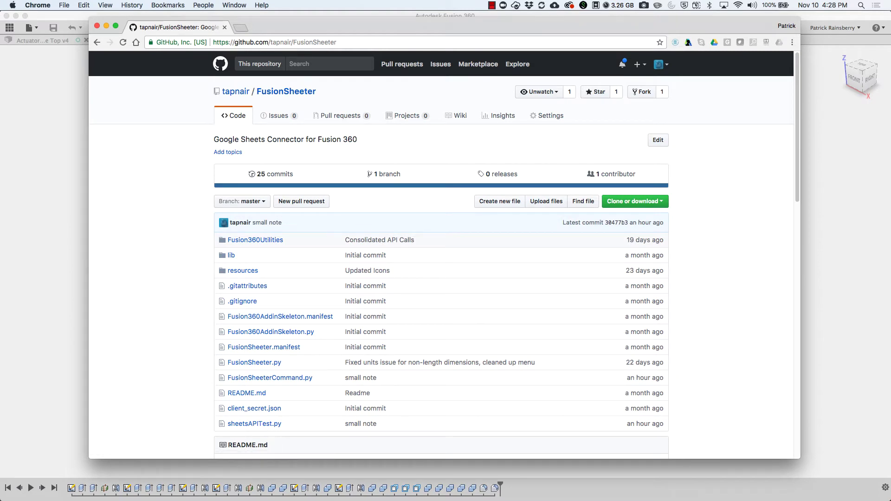
pyautogui.scroll(-10, 441, 255)
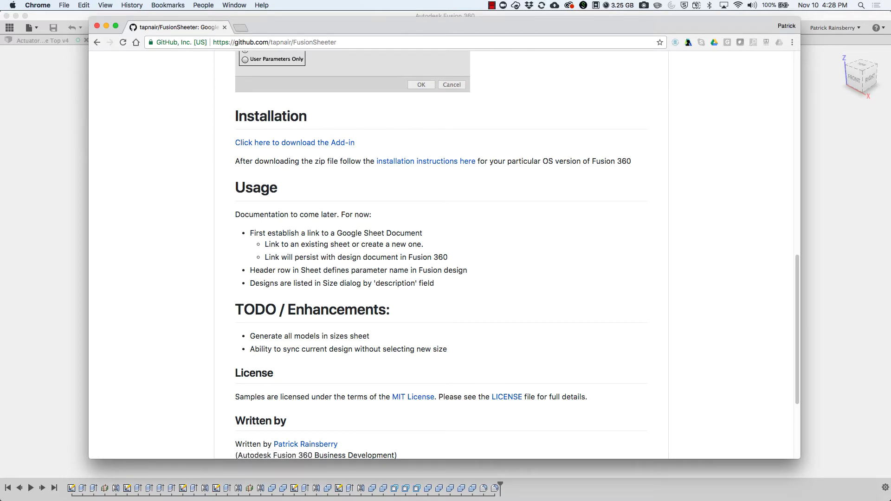
# - Back in Fusion 360, run the FusionSheeter add-in from the Add-Ins tab of Scripts and Add-Ins
pyautogui.press('super+Tab')
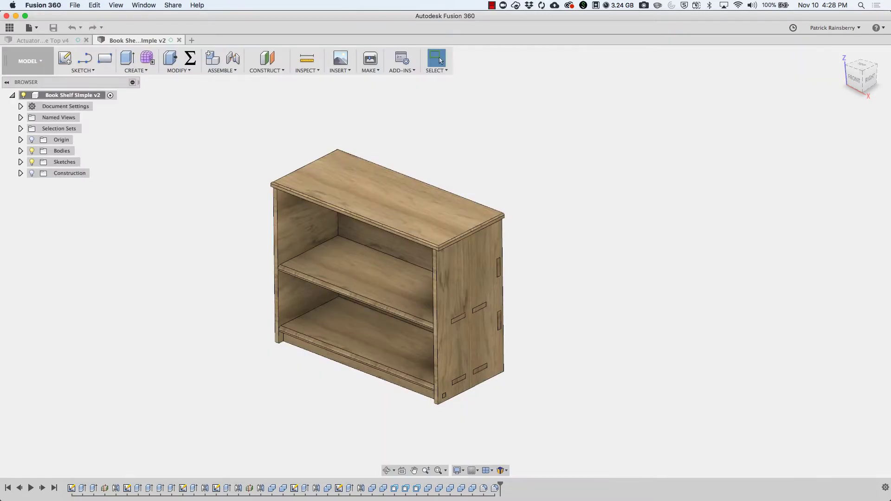
pyautogui.click(440, 60)
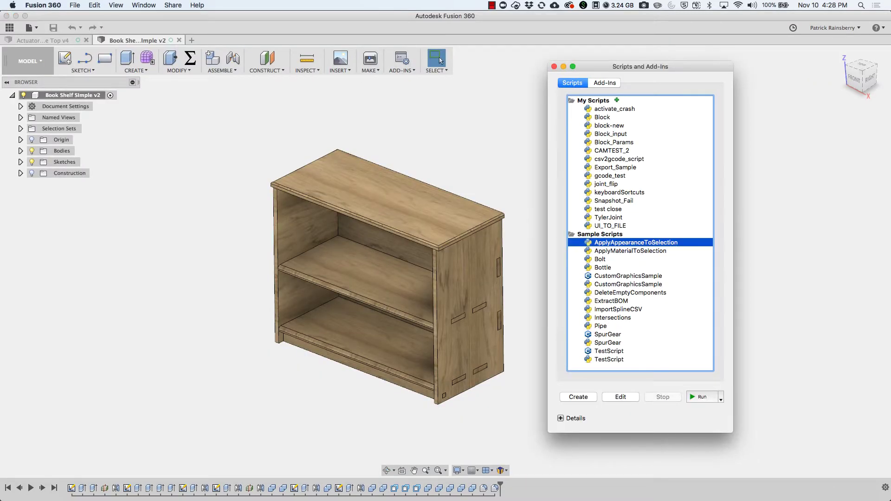
pyautogui.click(605, 83)
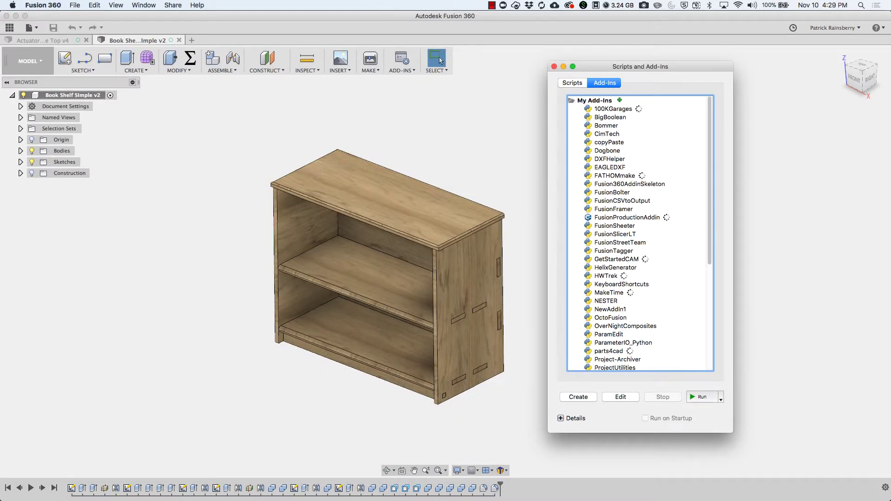
pyautogui.click(615, 225)
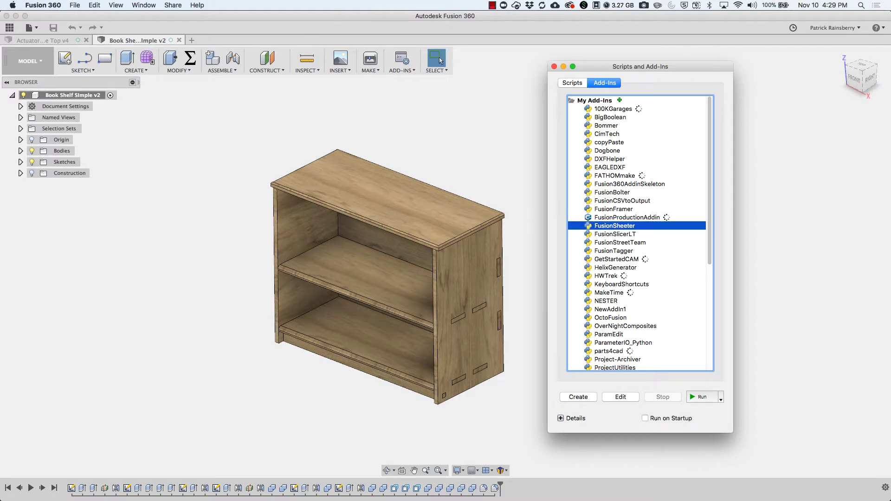
pyautogui.press('Return')
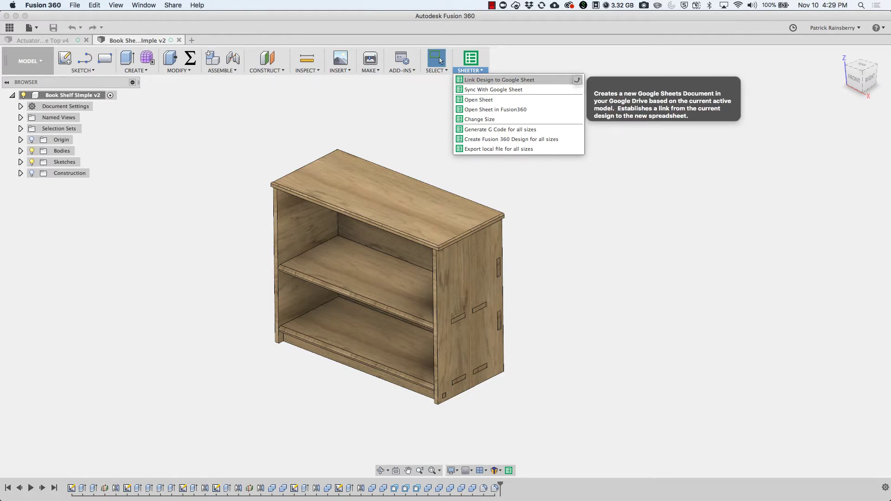
# - Compare the Link to Existing Sheet and Create New Sheet options, then cancel the link dialog
pyautogui.press('Return')
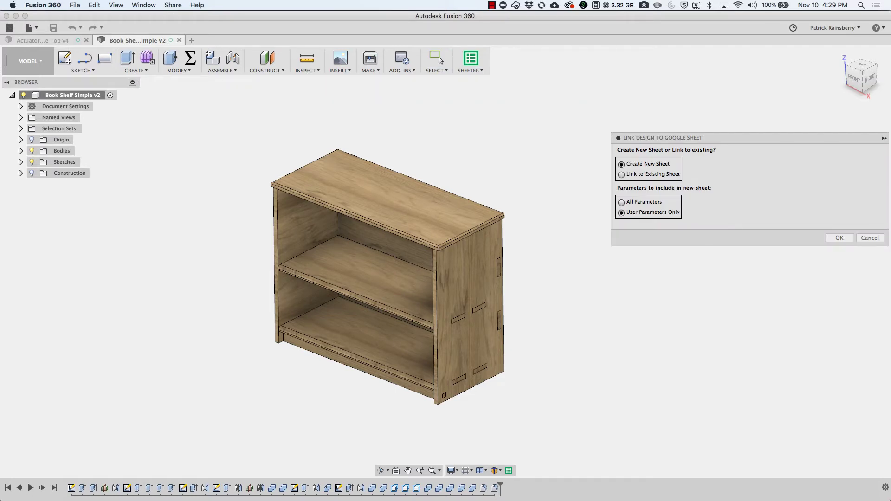
pyautogui.click(621, 174)
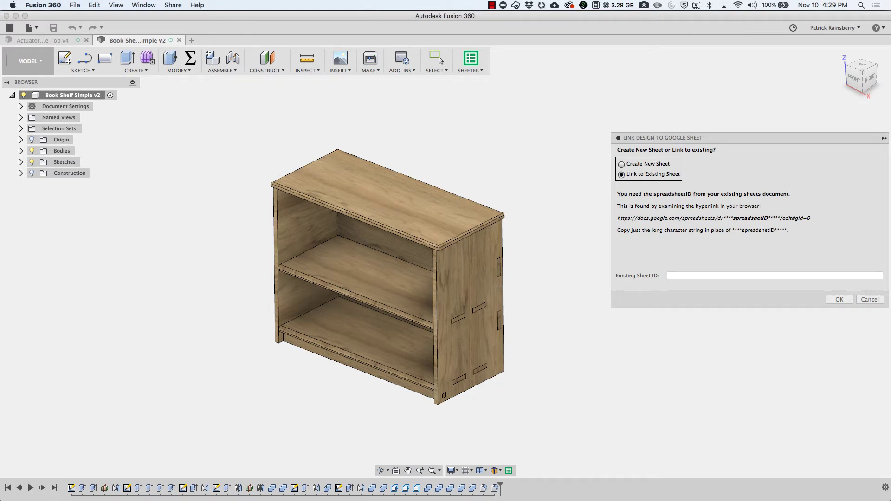
pyautogui.click(622, 165)
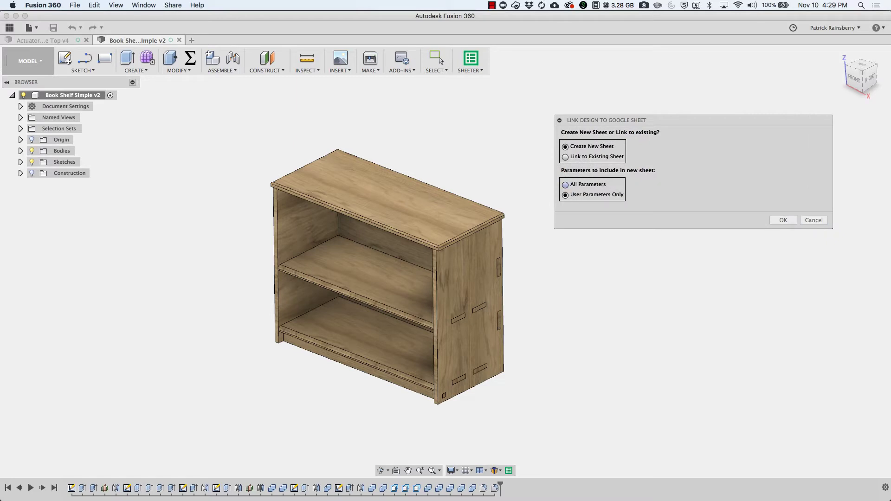
pyautogui.click(814, 220)
pyautogui.click(176, 60)
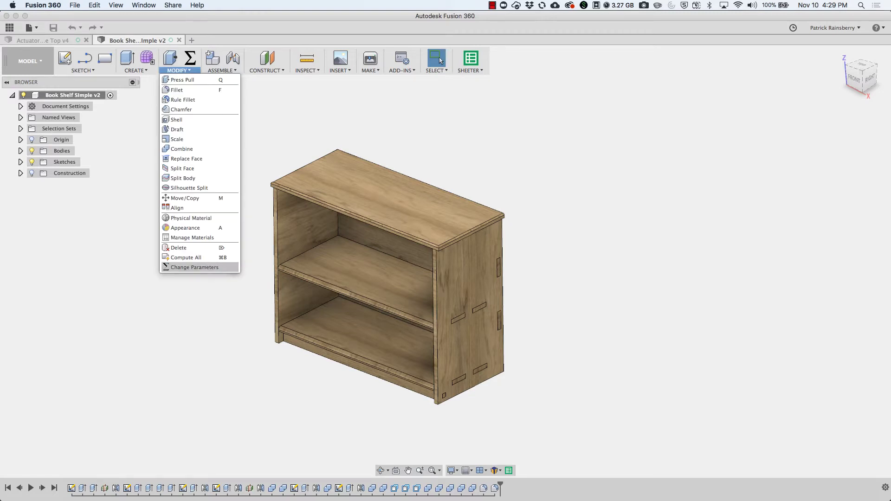
pyautogui.click(194, 267)
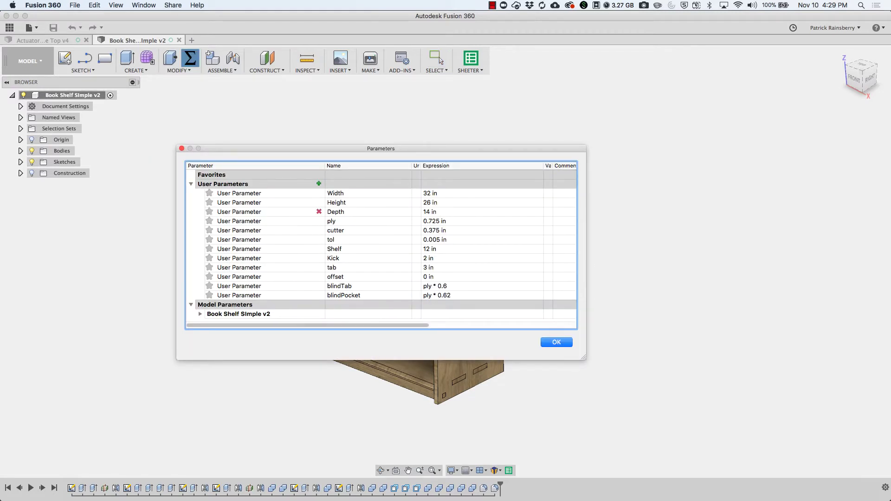
pyautogui.moveTo(381, 148); pyautogui.dragTo(721, 101)
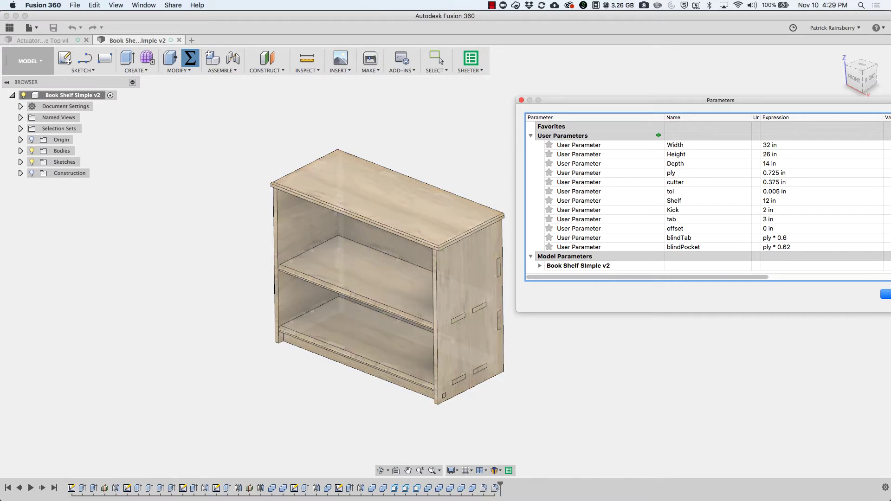
pyautogui.moveTo(650, 100); pyautogui.dragTo(398, 64)
pyautogui.click(288, 229)
pyautogui.scroll(-5, 466, 160)
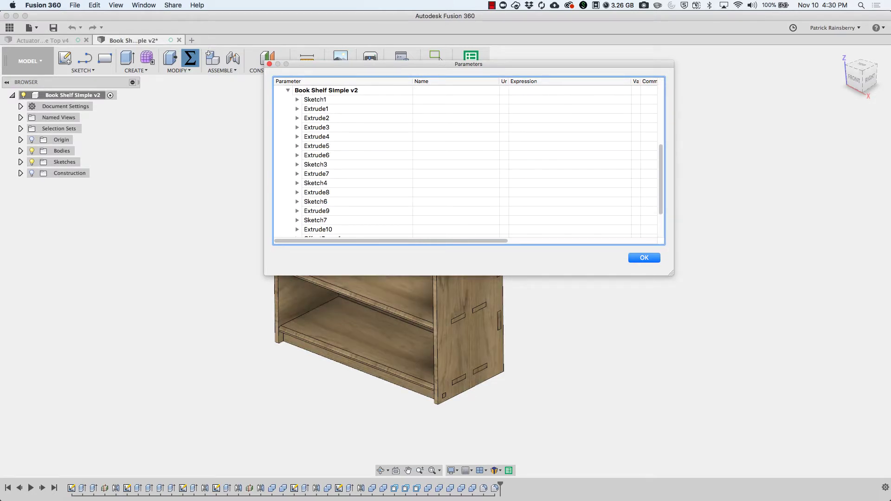
pyautogui.click(297, 99)
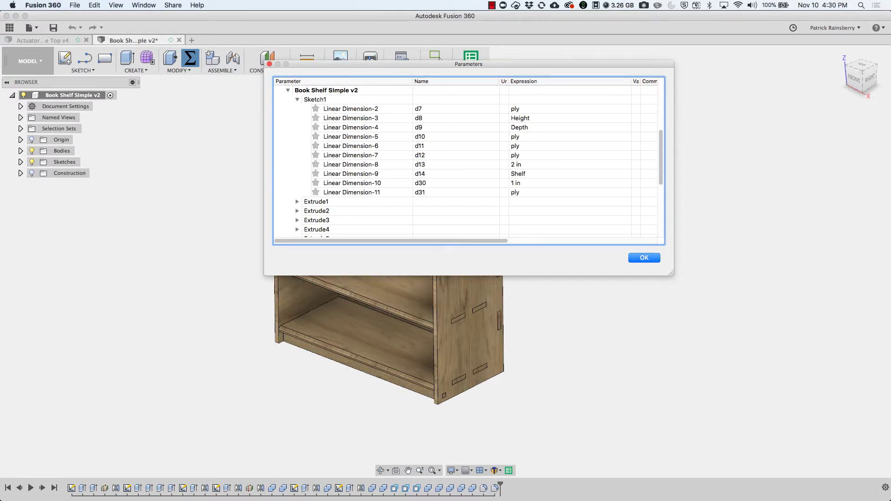
pyautogui.scroll(10, 465, 160)
pyautogui.scroll(-1, 466, 160)
pyautogui.scroll(1, 466, 160)
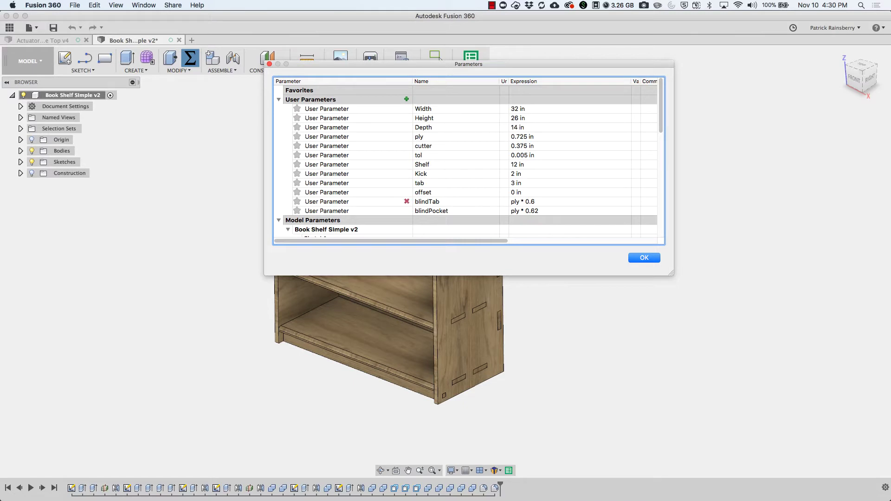
# - Link the design to a new Google Sheet with User Parameters Only via SHEETER
pyautogui.press('Return')
pyautogui.click(471, 61)
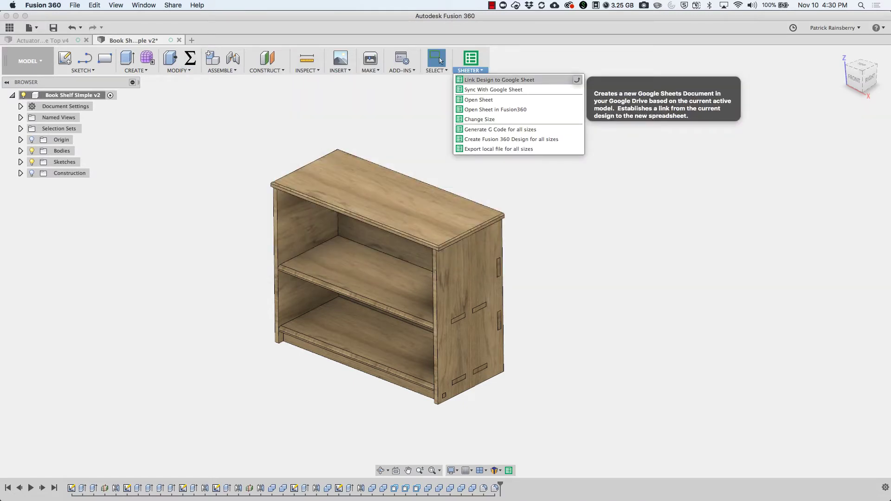
pyautogui.click(499, 80)
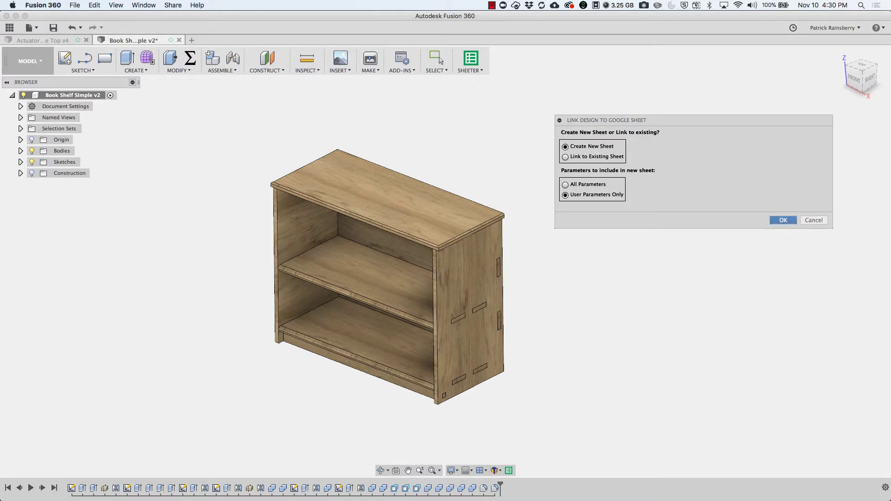
pyautogui.press('Return')
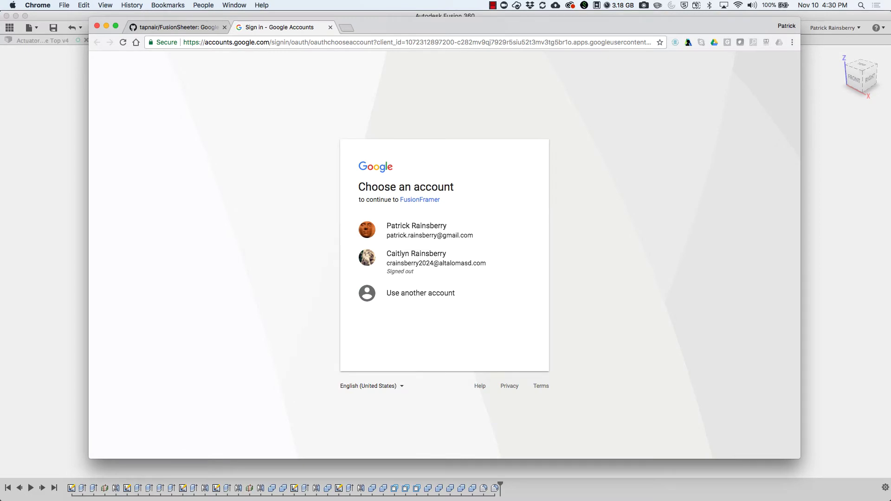
# - Sign in with the Google account and allow FusionFramer access to Google Drive
pyautogui.click(417, 231)
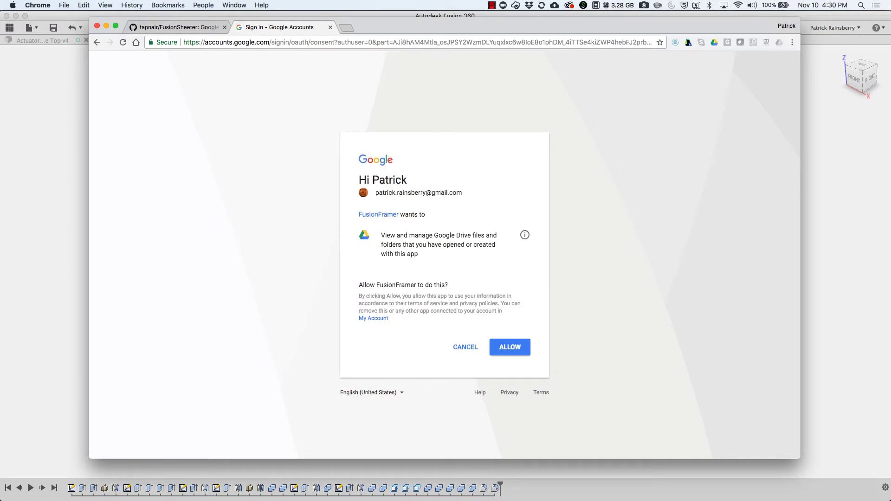
pyautogui.click(510, 347)
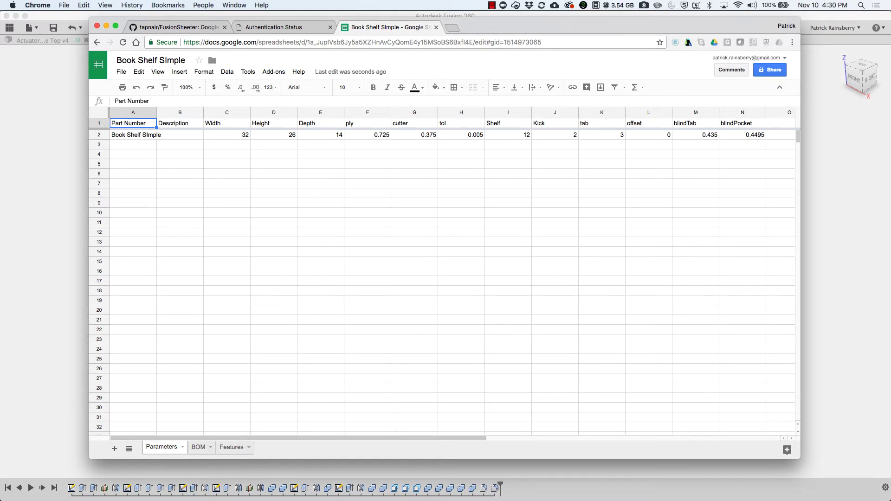
pyautogui.click(179, 174)
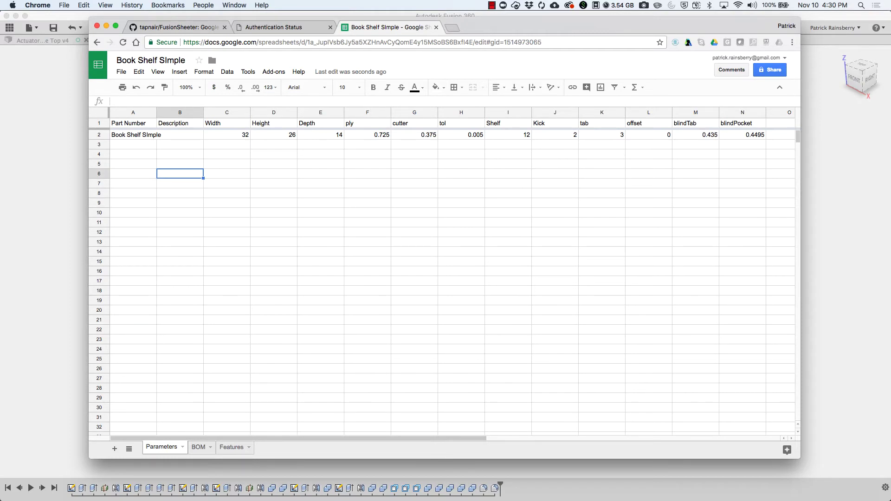
pyautogui.click(198, 447)
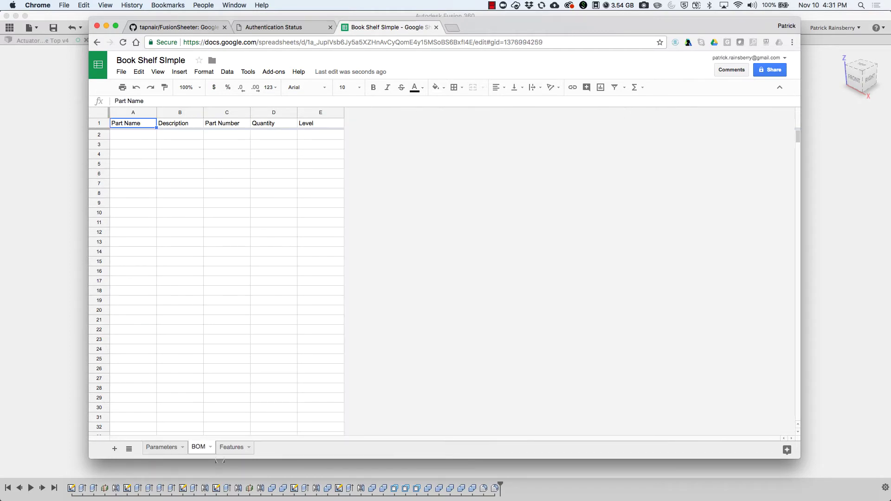
pyautogui.click(232, 447)
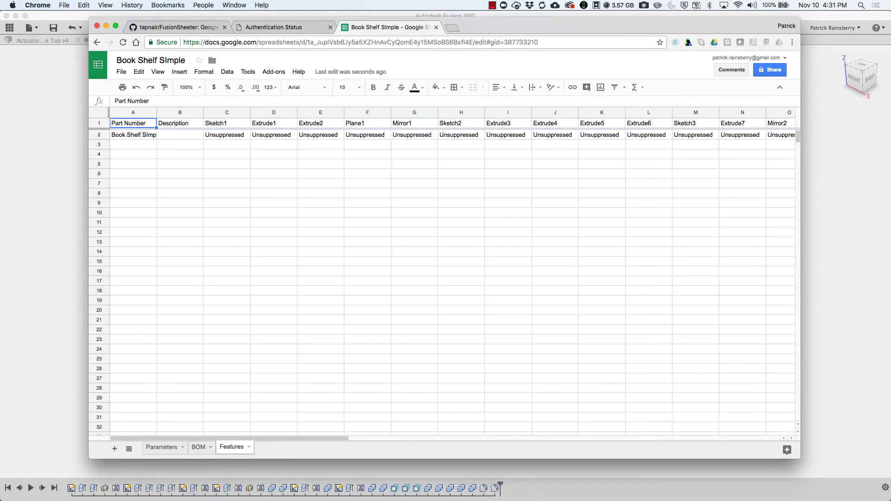
pyautogui.click(198, 447)
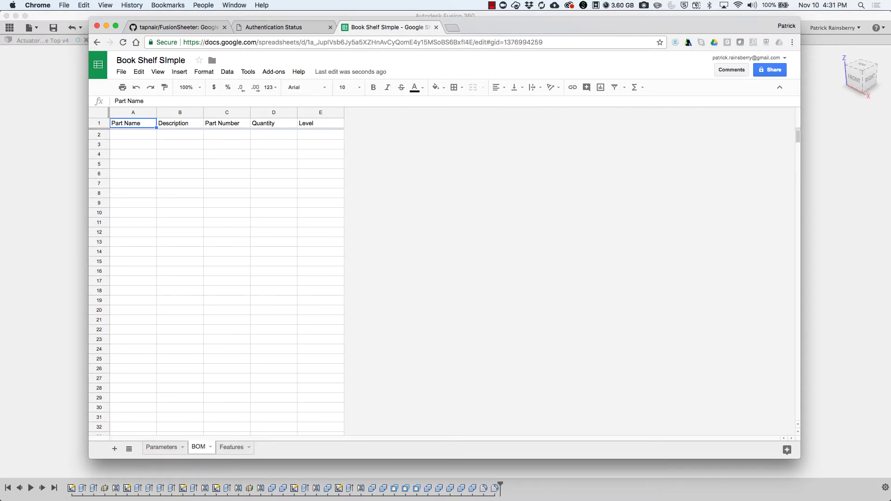
pyautogui.click(232, 447)
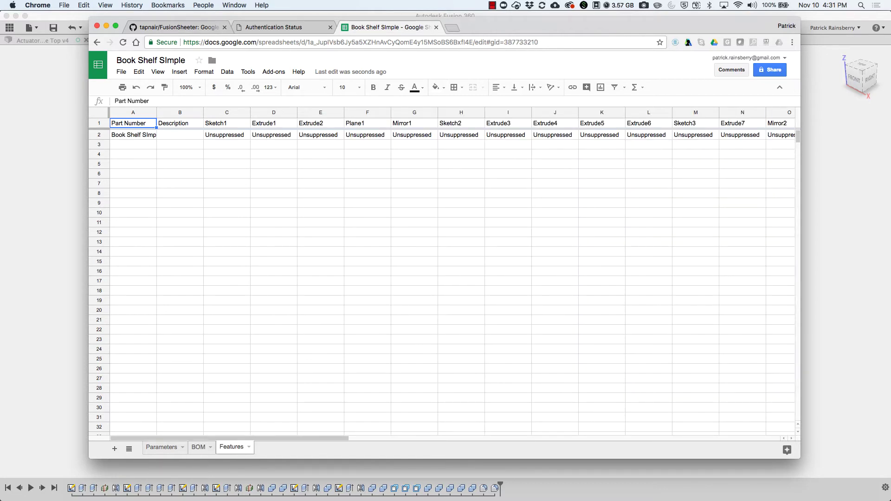
pyautogui.hscroll(10, 441, 279)
pyautogui.hscroll(-10, 441, 278)
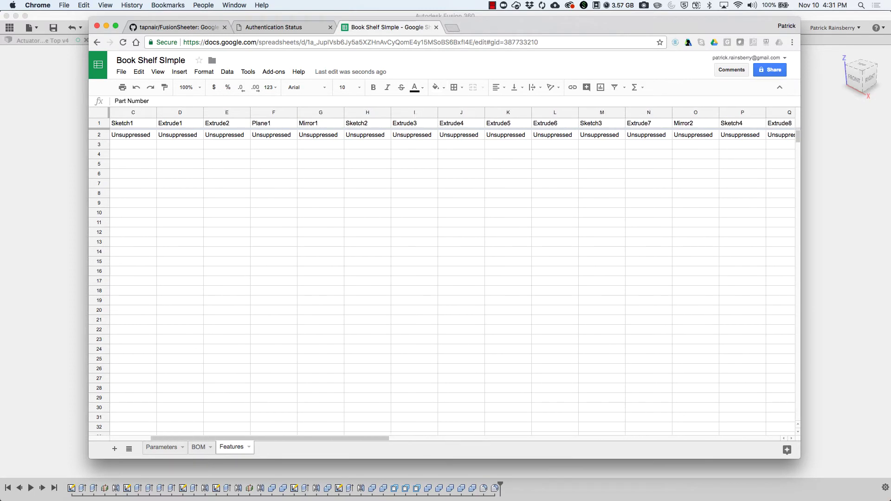
pyautogui.hscroll(-1, 441, 279)
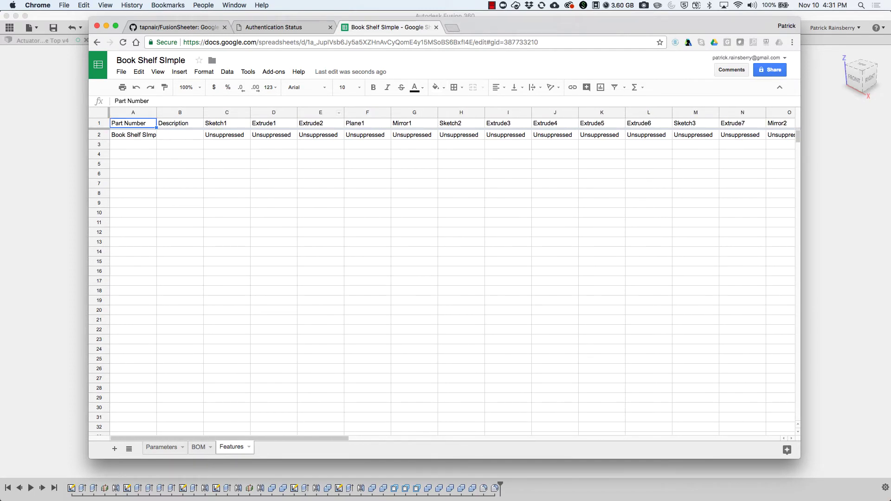
pyautogui.click(162, 447)
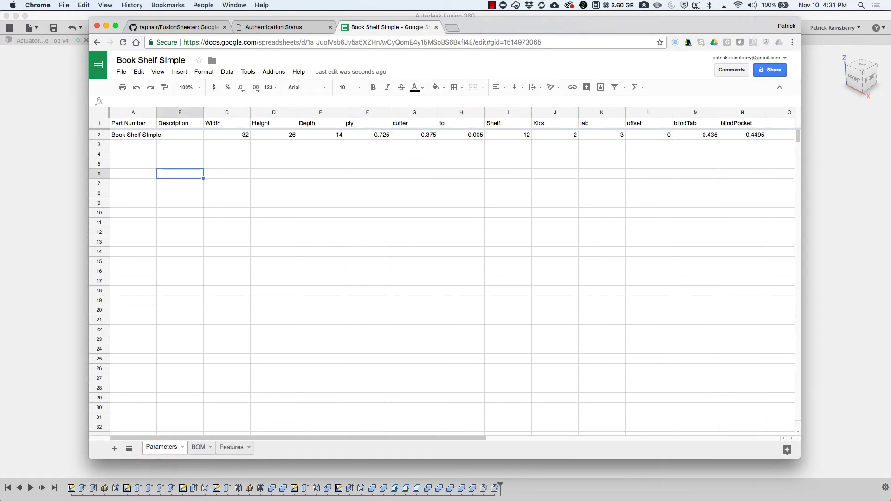
pyautogui.click(227, 173)
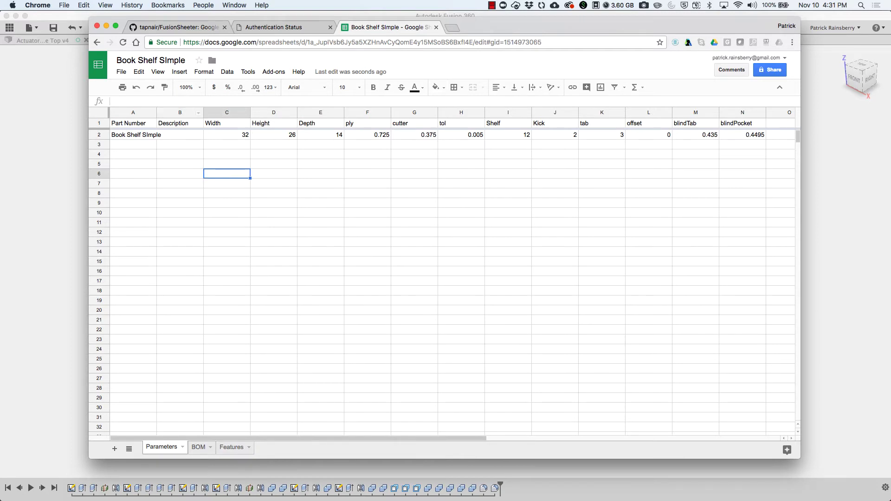
# - Widen the Part Number column and accept the protected-range warning
pyautogui.moveTo(156, 112); pyautogui.dragTo(174, 112)
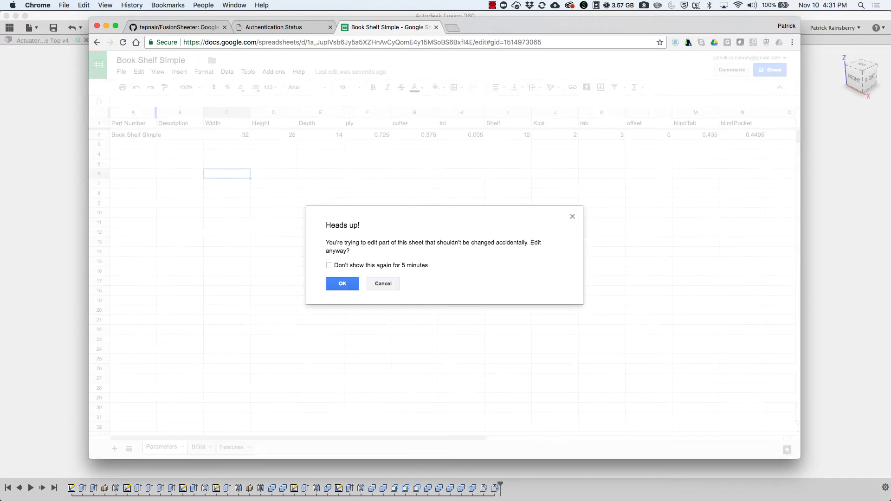
pyautogui.press('Return')
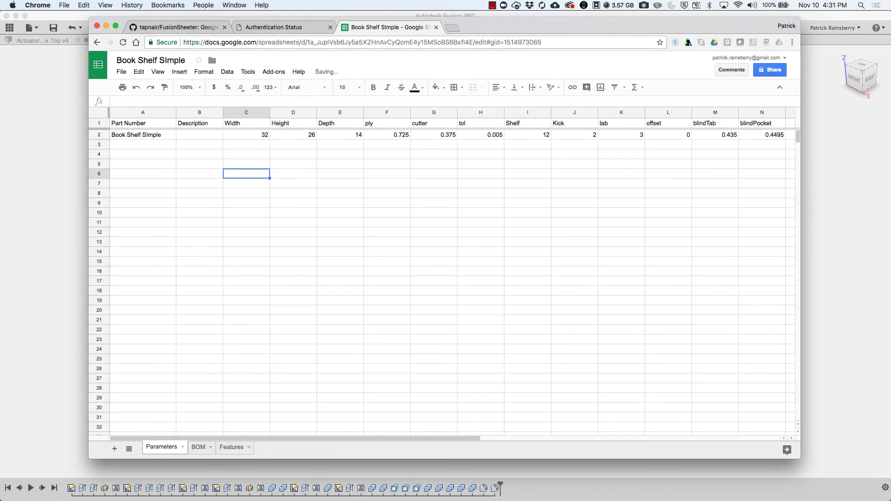
pyautogui.click(293, 213)
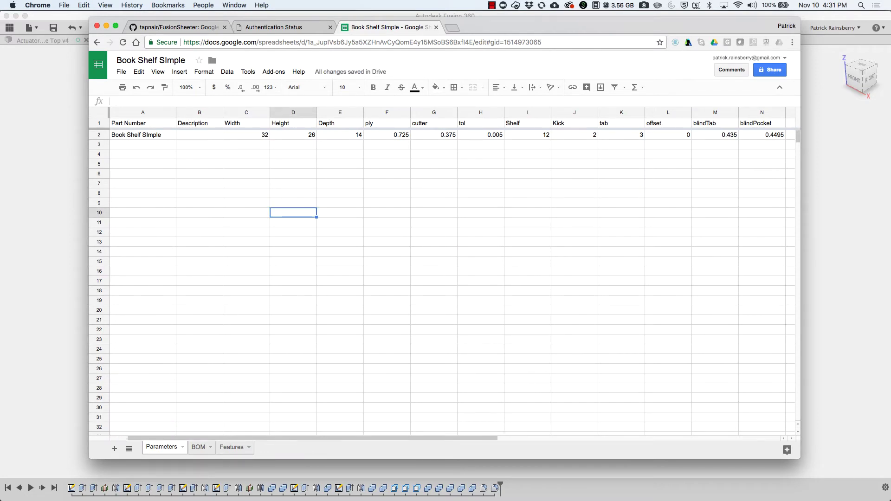
pyautogui.hscroll(3, 446, 274)
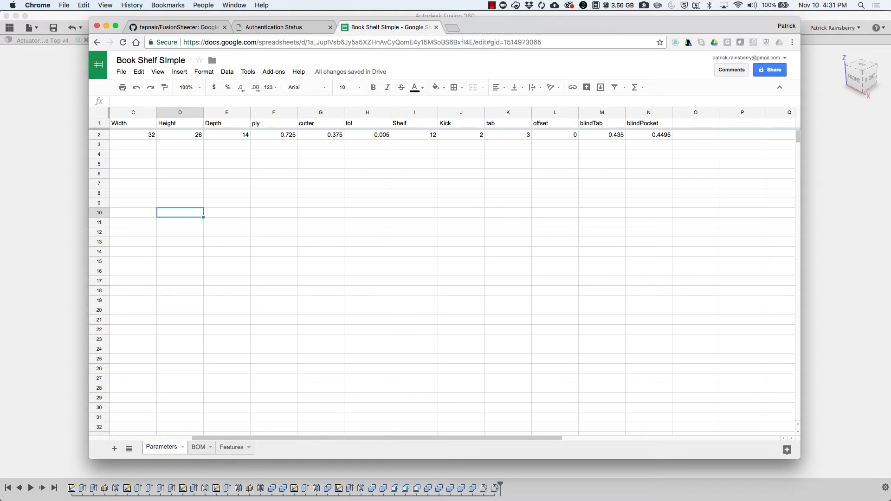
pyautogui.hscroll(-3, 446, 274)
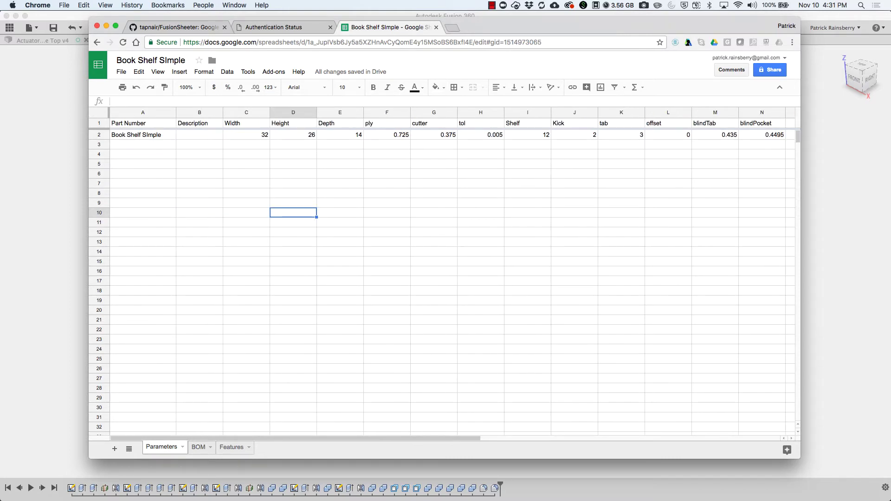
pyautogui.click(140, 135)
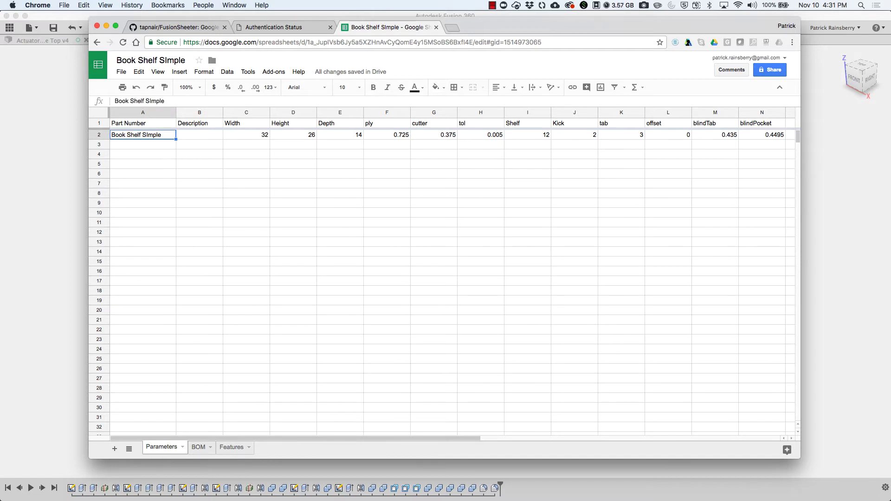
pyautogui.write('1983719283')
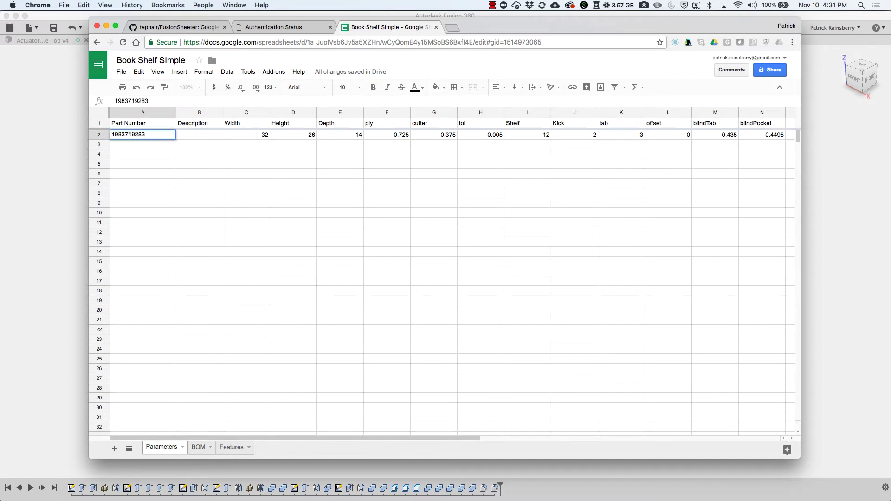
pyautogui.press('Tab')
pyautogui.write('Smal')
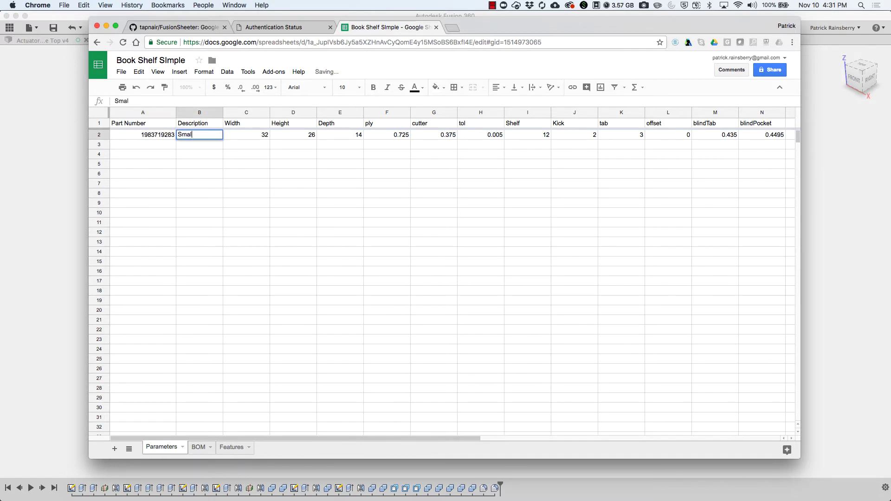
pyautogui.write('l')
pyautogui.press('Return')
pyautogui.write('3423070')
pyautogui.press('Tab')
pyautogui.write('Medium')
pyautogui.press('Return')
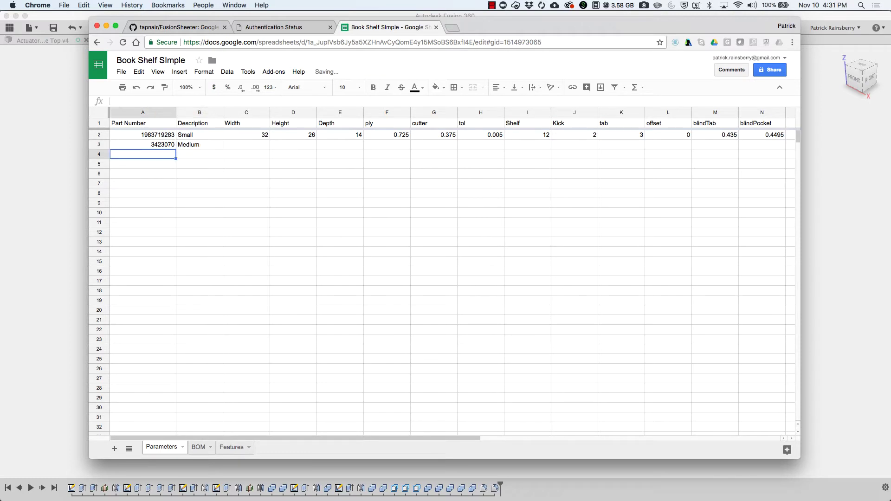
pyautogui.write('0327208457325')
pyautogui.press('Tab')
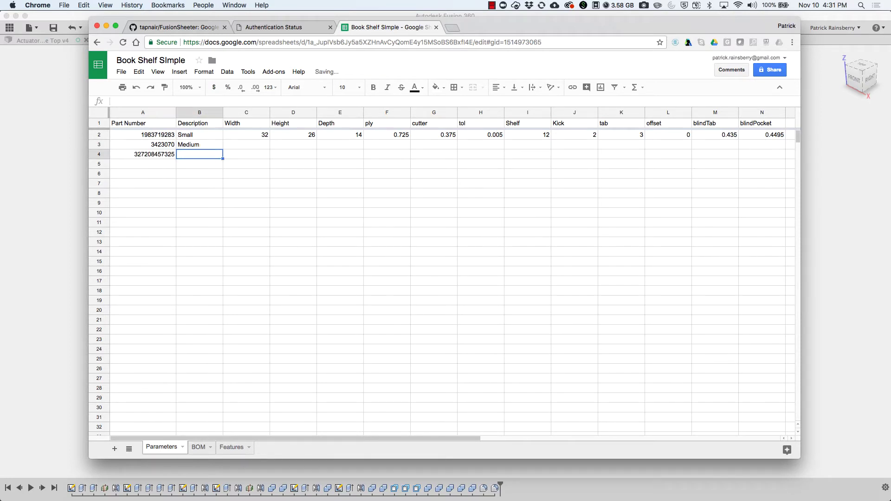
pyautogui.write('Large')
pyautogui.press('Return')
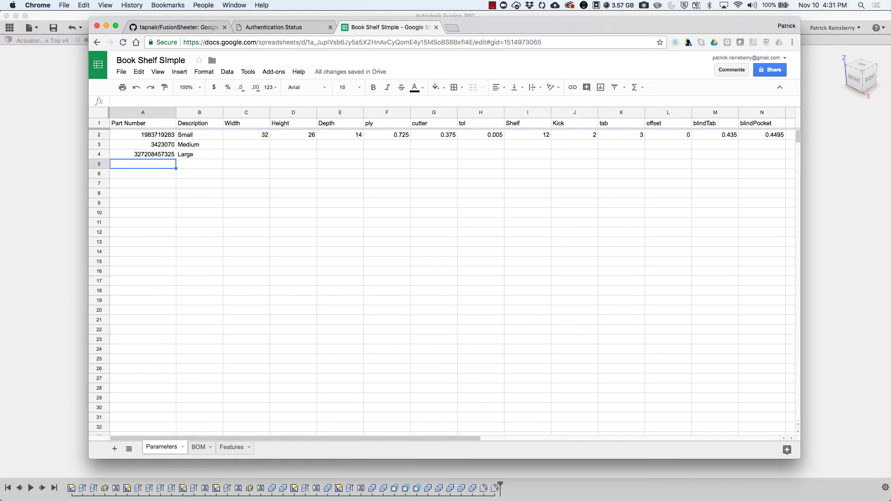
# - Copy the Small row's parameters C2:N2 into the Medium and Large rows
pyautogui.moveTo(246, 135); pyautogui.dragTo(462, 135)
pyautogui.press('super+c')
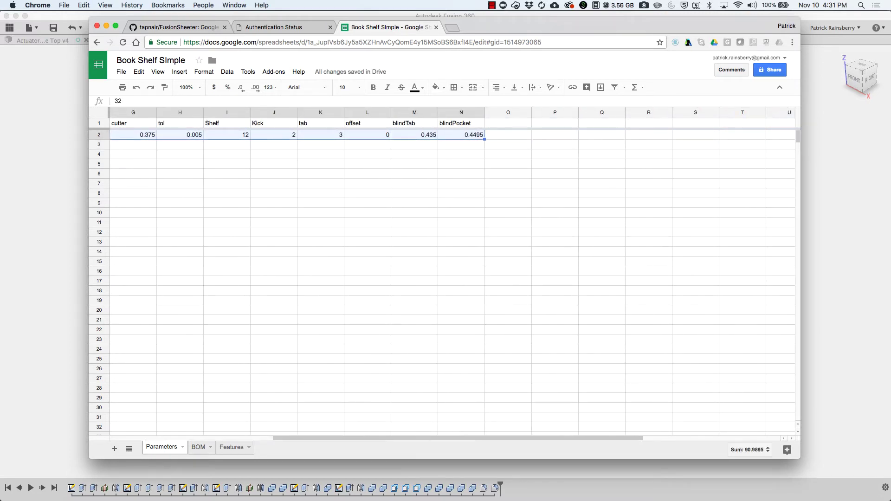
pyautogui.hscroll(-6, 448, 274)
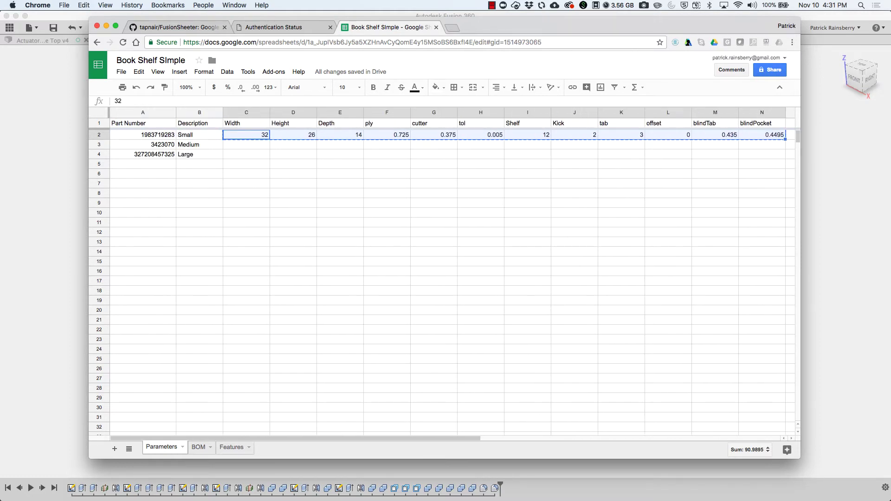
pyautogui.click(246, 145)
pyautogui.press('super+v')
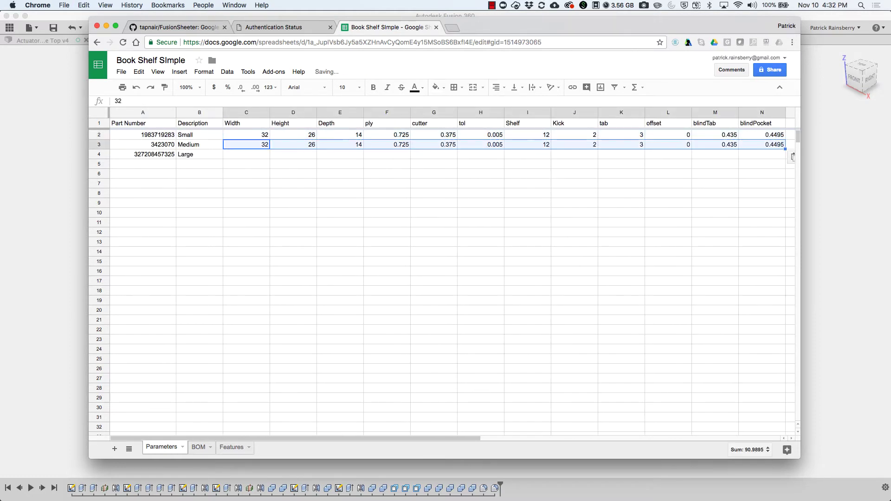
pyautogui.click(246, 154)
pyautogui.press('super+v')
pyautogui.click(293, 184)
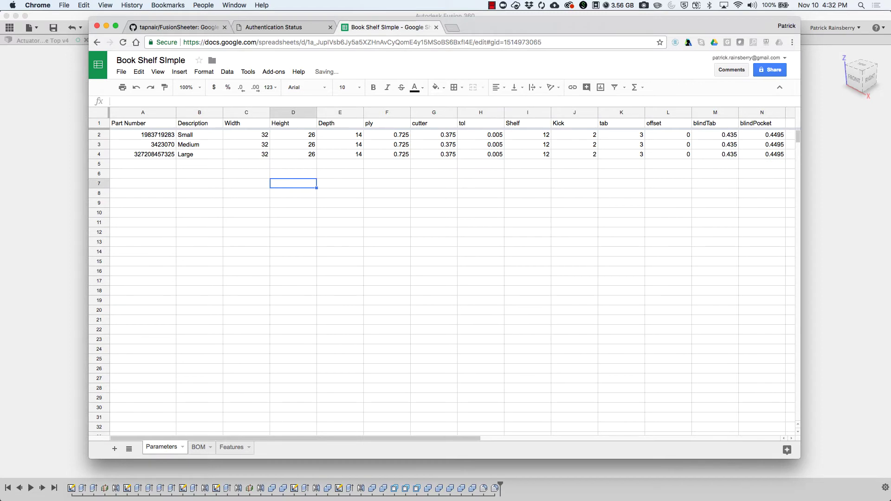
# - Set the Medium row's Width, Height, Depth to 40, 36, 16
pyautogui.click(247, 145)
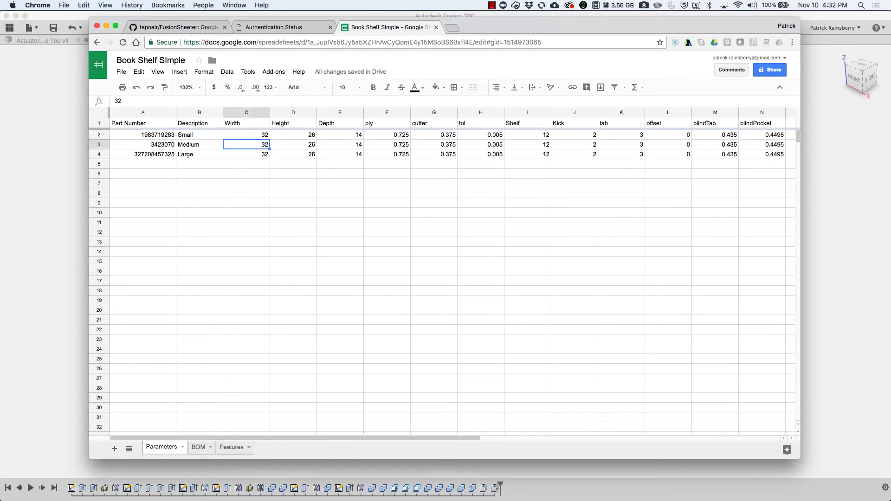
pyautogui.write('40')
pyautogui.press('Tab')
pyautogui.write('36')
pyautogui.press('Tab')
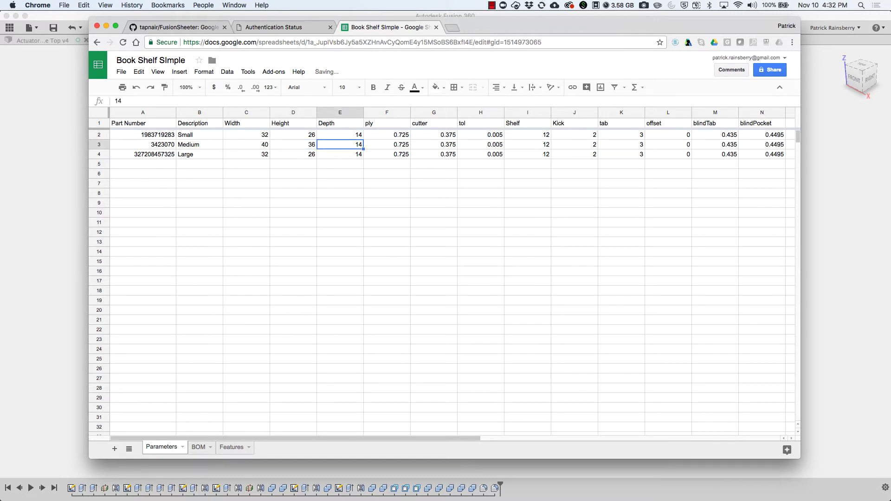
pyautogui.write('16')
pyautogui.press('Return')
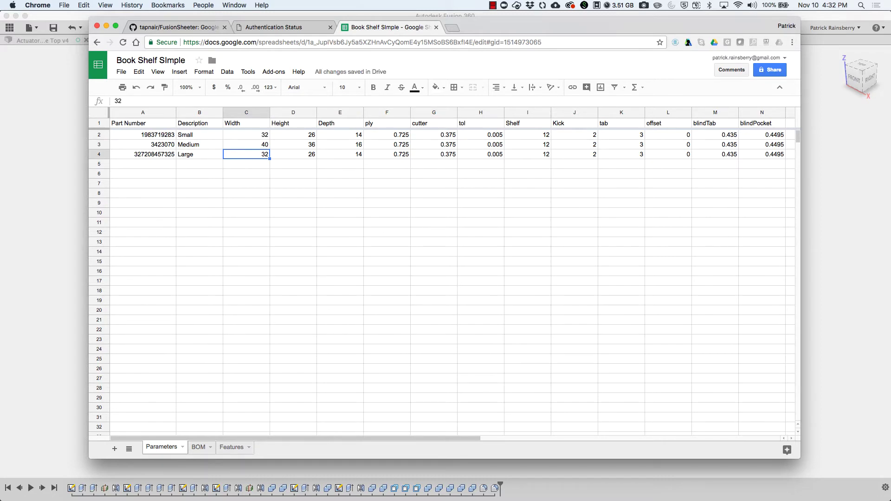
# - Set the Large row's Width, Height, Depth to 48, 60, 16
pyautogui.write('48')
pyautogui.press('Tab')
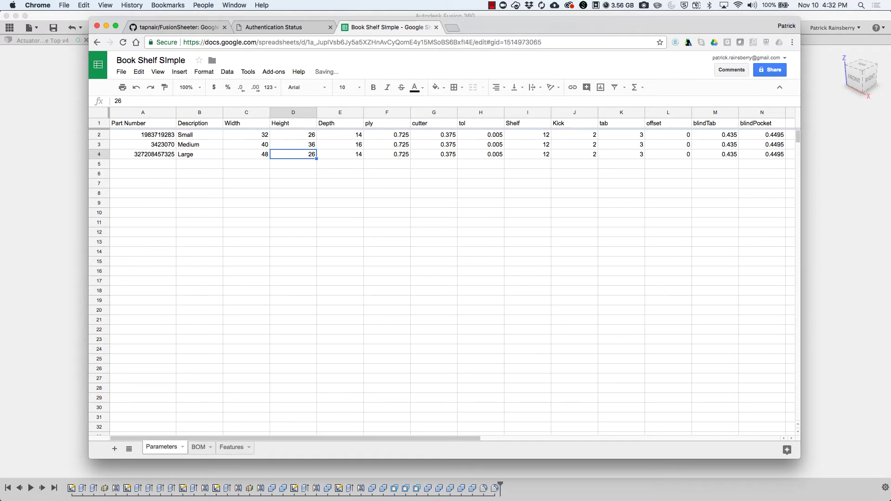
pyautogui.write('60')
pyautogui.press('Tab')
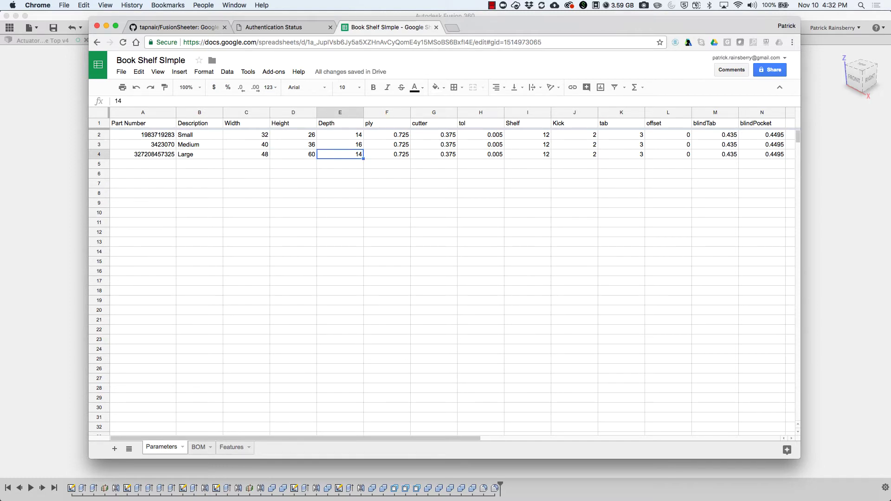
pyautogui.write('16')
pyautogui.press('Tab')
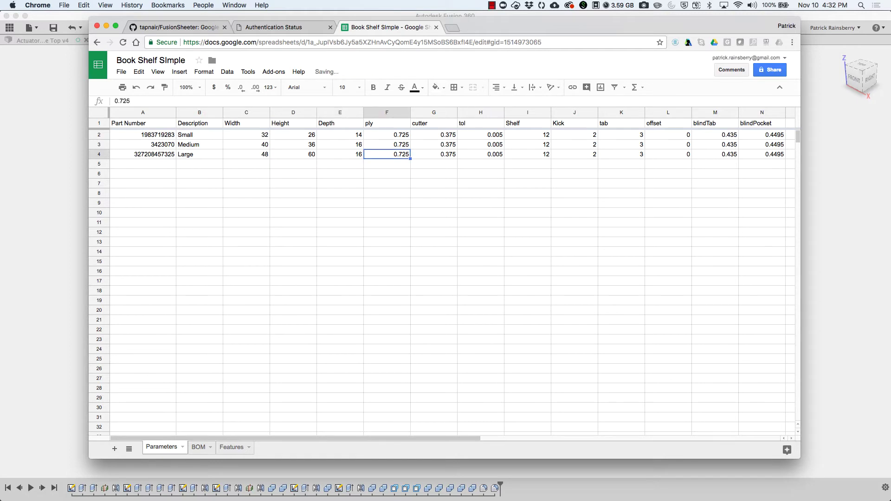
# - Enter =if(D3>30, 16, 12) in the Medium Shelf cell and fill it down to Large
pyautogui.click(527, 145)
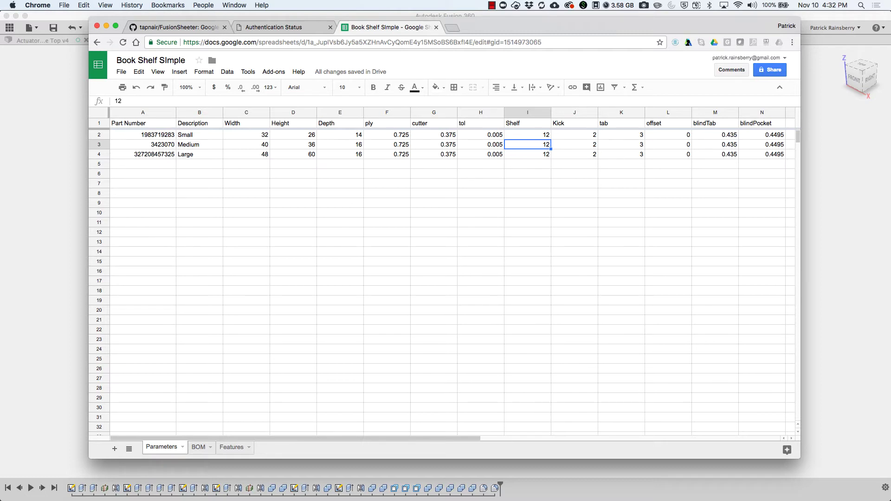
pyautogui.write('=')
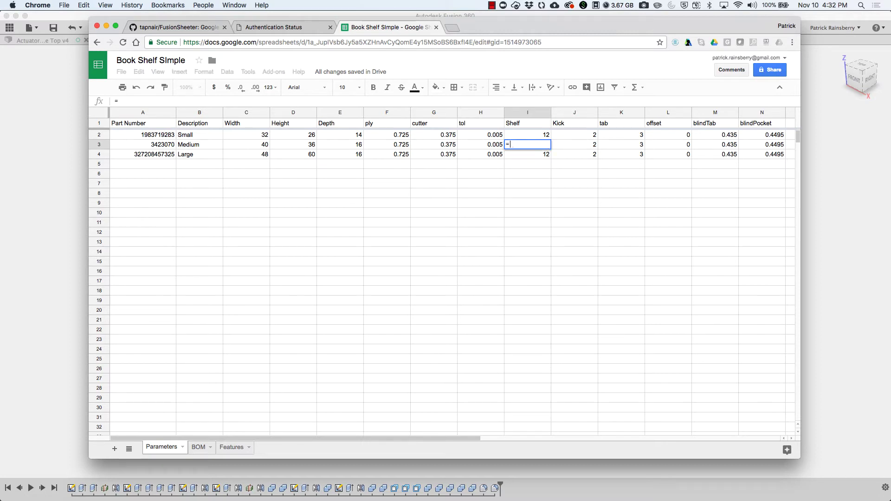
pyautogui.write('if(')
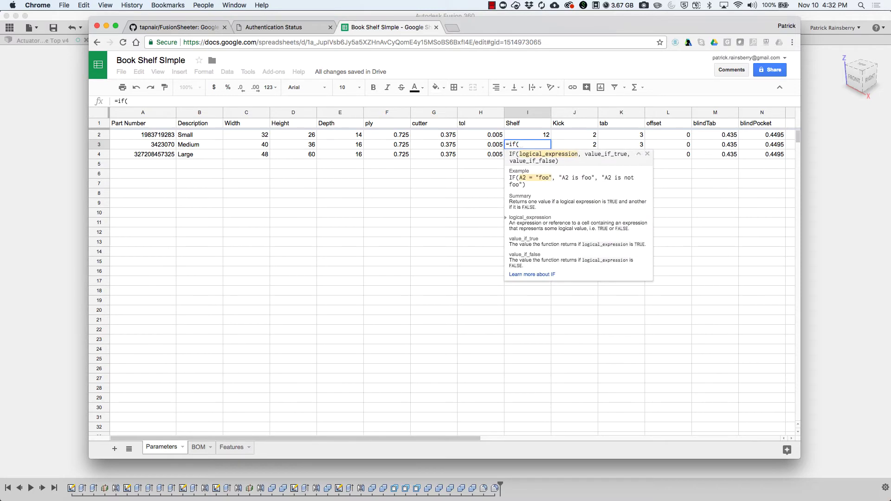
pyautogui.write('D3')
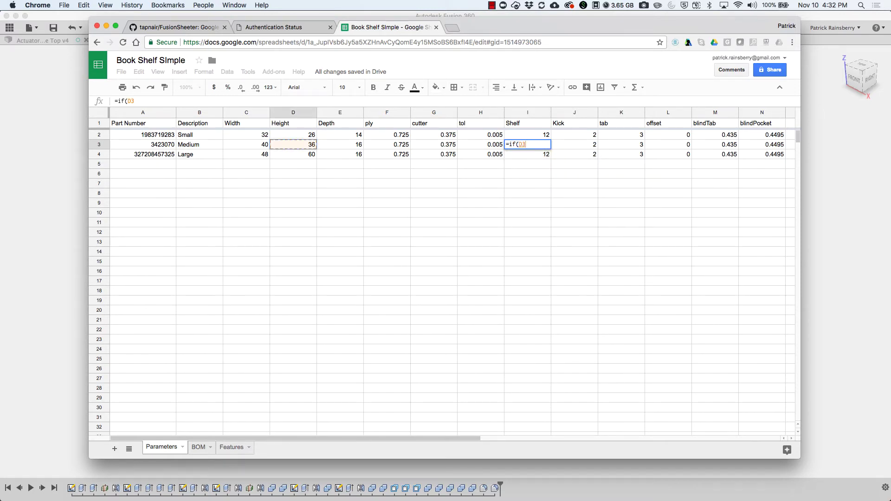
pyautogui.write('>')
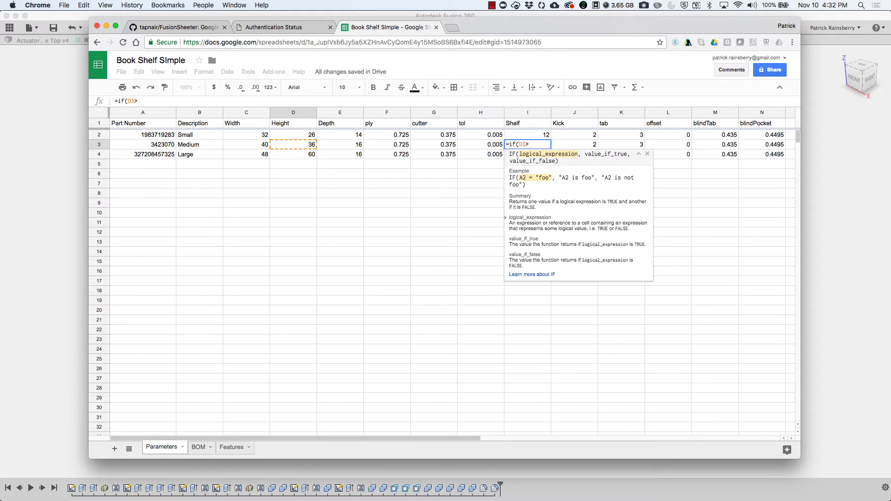
pyautogui.write('30')
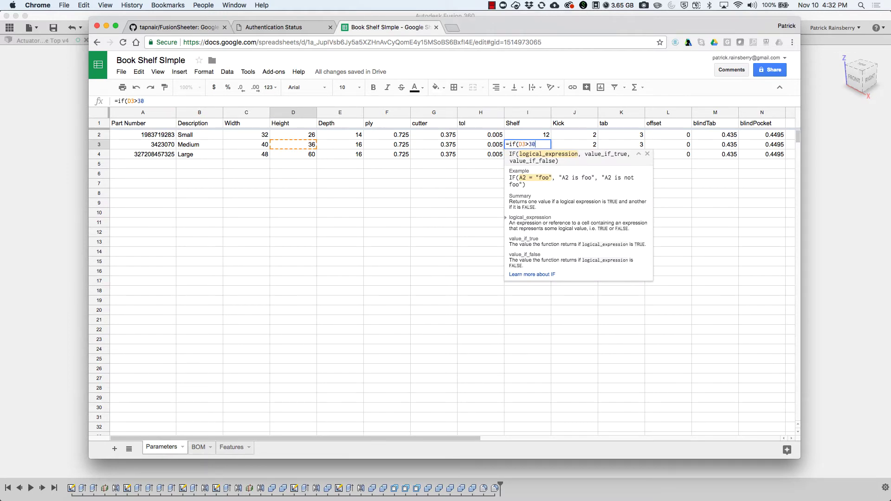
pyautogui.write(', ')
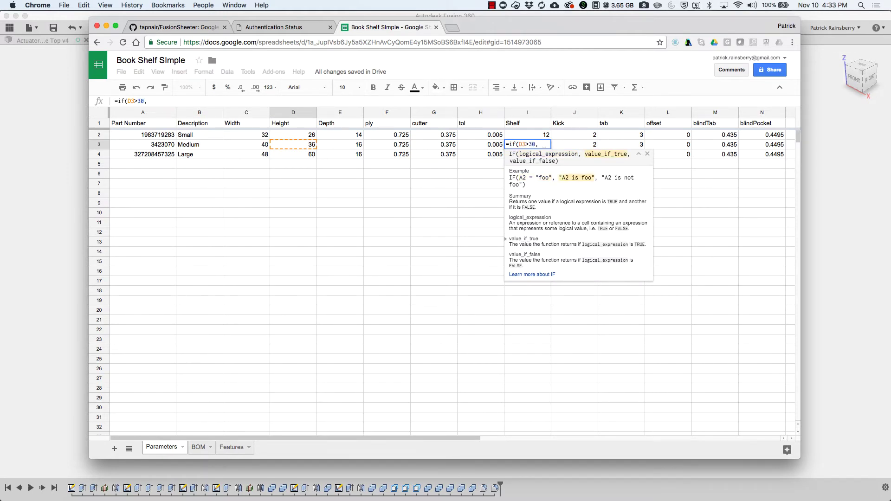
pyautogui.write('16')
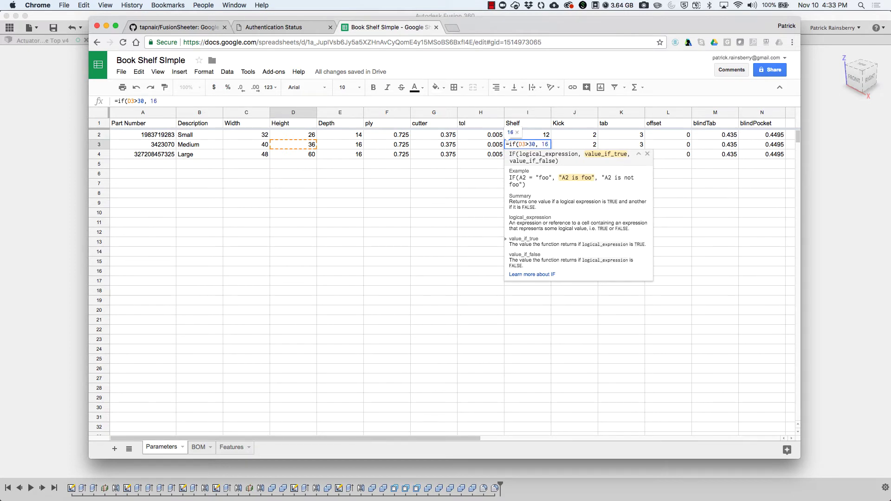
pyautogui.write(', 12)')
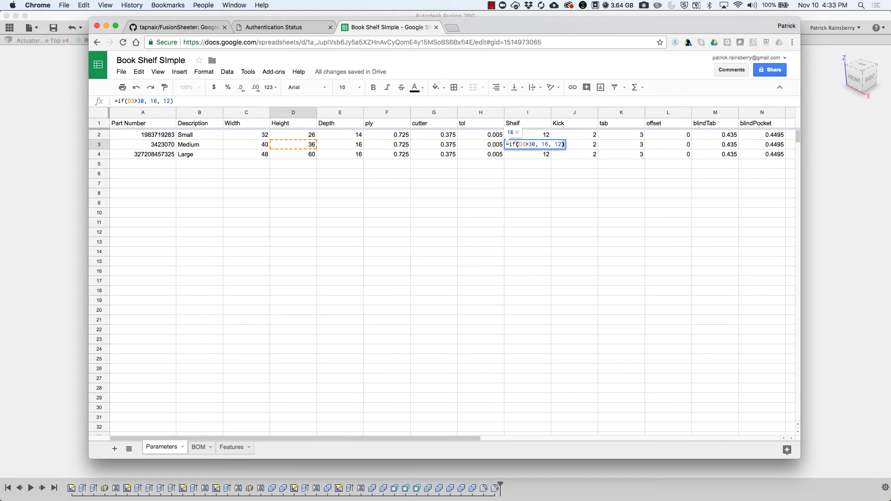
pyautogui.press('Return')
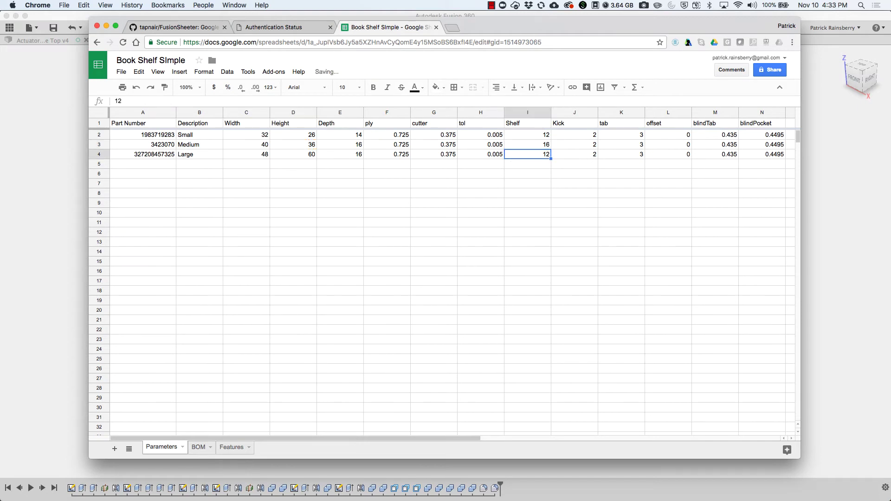
pyautogui.click(528, 145)
pyautogui.moveTo(551, 149); pyautogui.dragTo(551, 158)
pyautogui.click(528, 144)
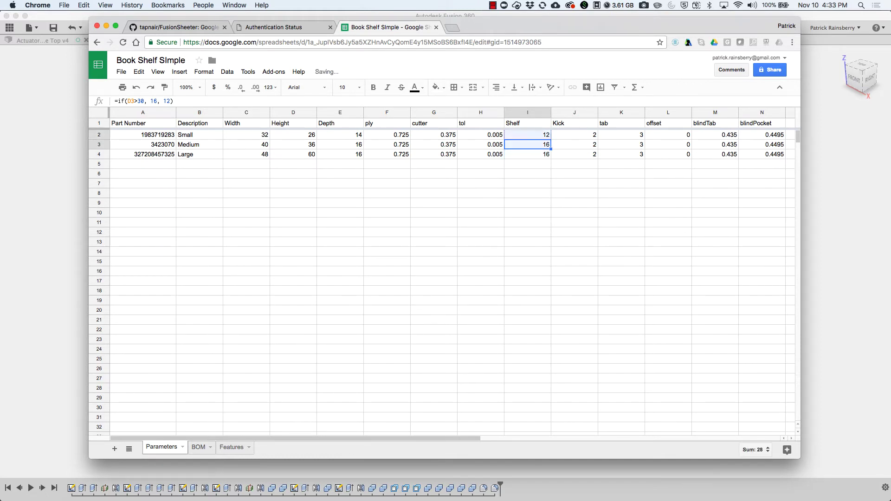
pyautogui.click(528, 183)
# - Check the Shelf formula in the Small, Medium and Large rows
pyautogui.click(528, 135)
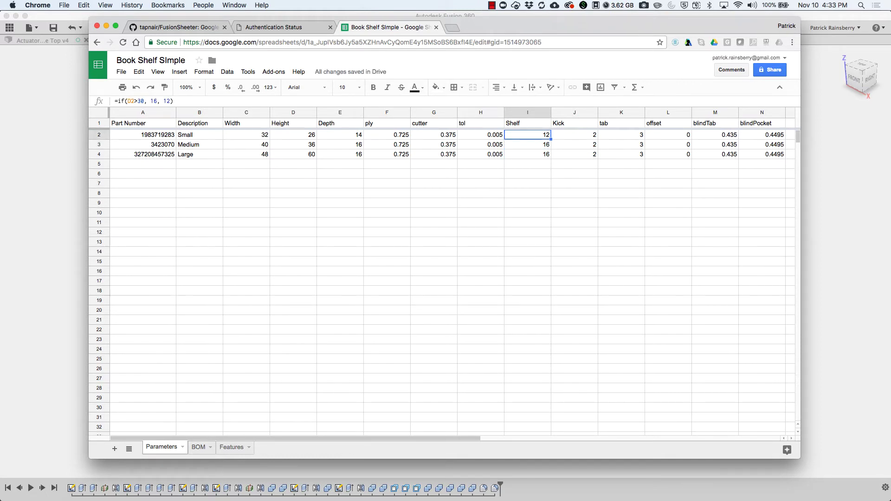
pyautogui.click(387, 310)
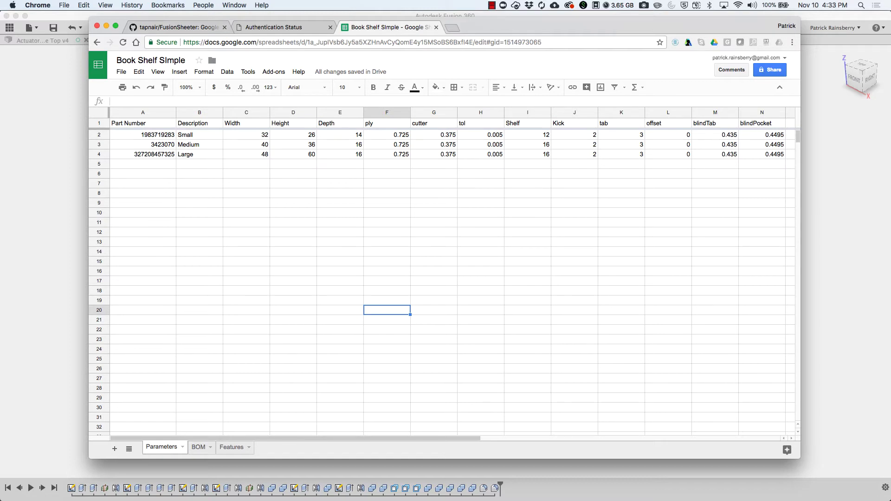
pyautogui.click(528, 134)
pyautogui.click(528, 144)
pyautogui.click(527, 154)
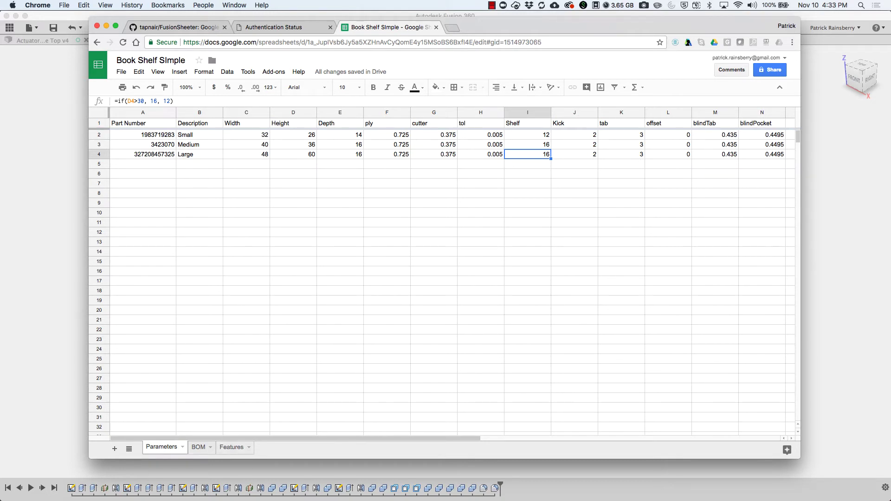
# - In SHEETER's Change Size, switch the bookshelf to Medium, then Large, then back to Small
pyautogui.press('super+Tab')
pyautogui.click(471, 65)
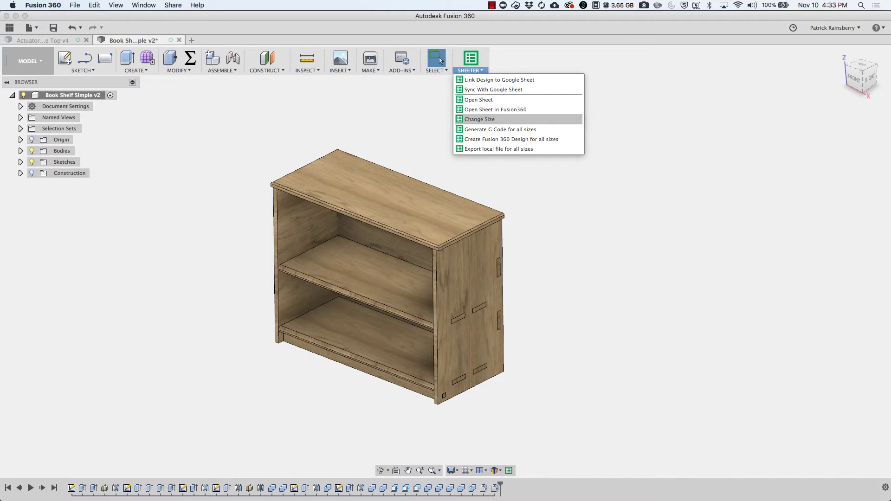
pyautogui.click(479, 119)
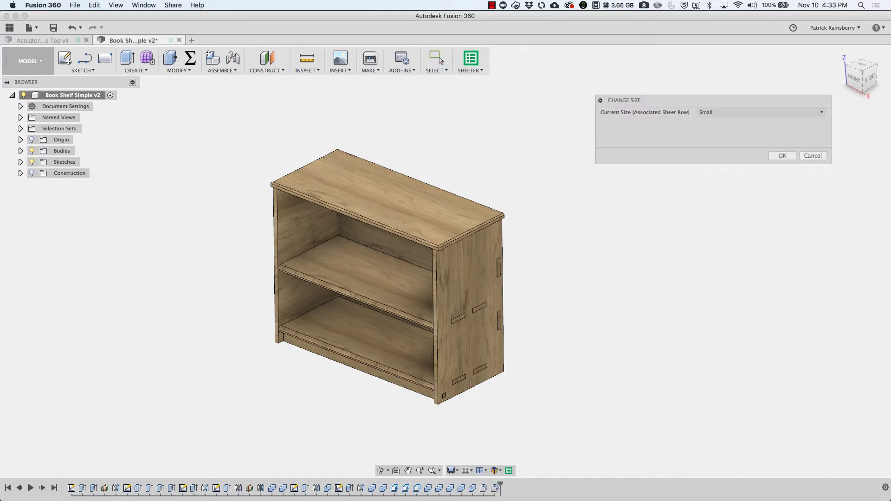
pyautogui.click(761, 112)
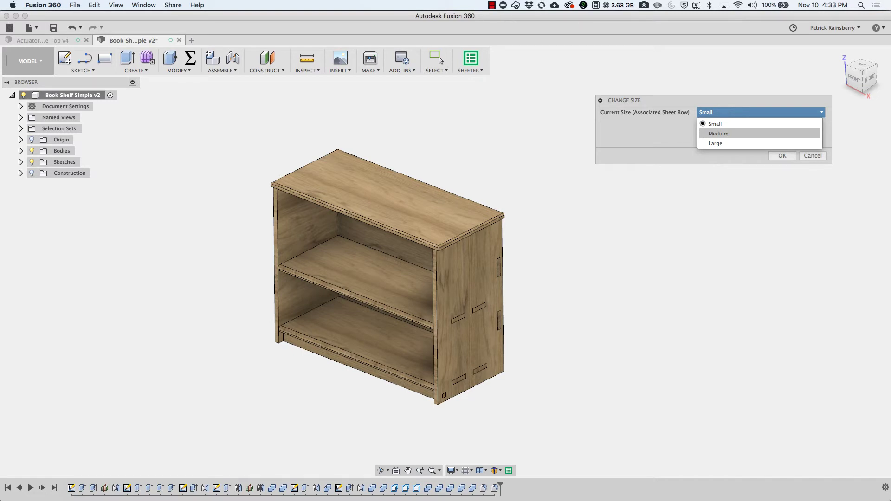
pyautogui.click(718, 133)
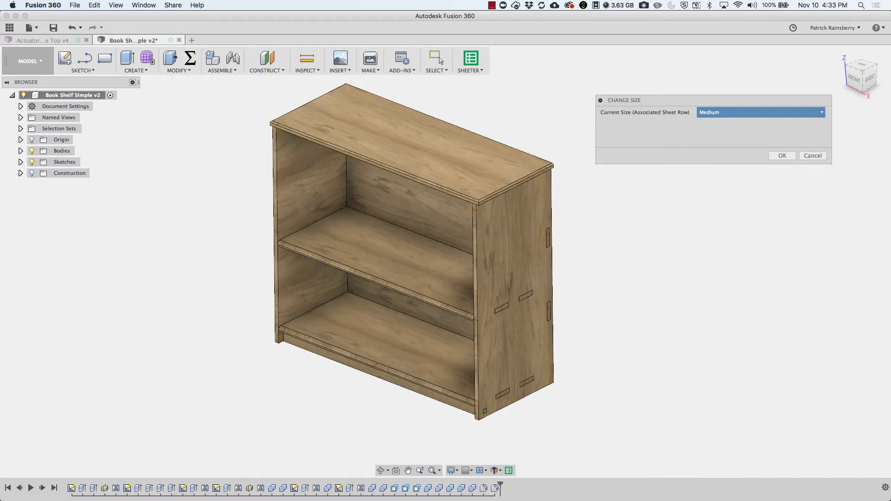
pyautogui.click(761, 112)
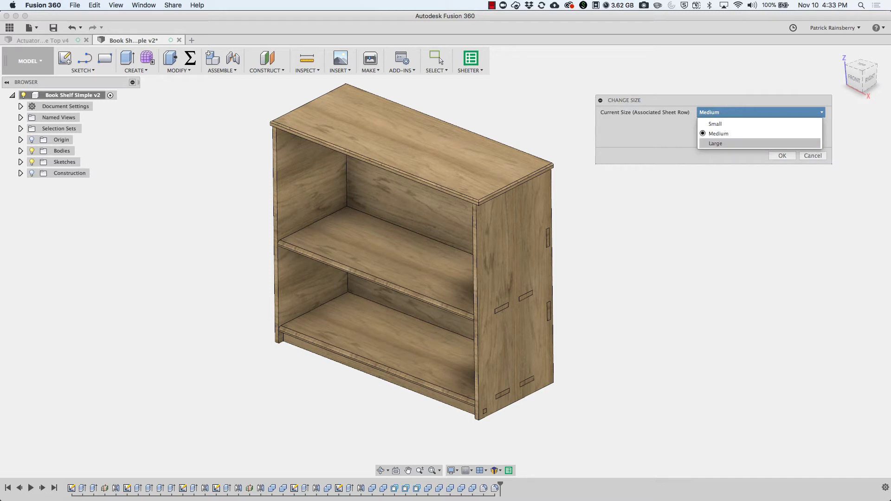
pyautogui.click(715, 143)
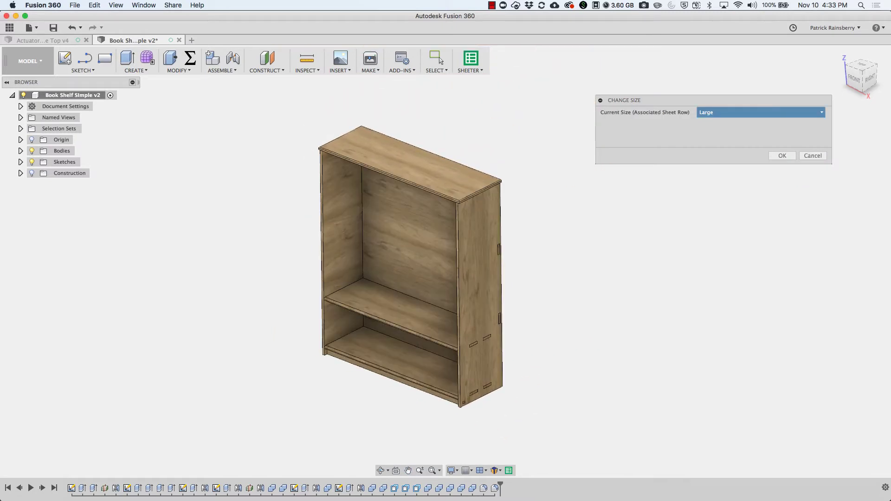
pyautogui.click(761, 113)
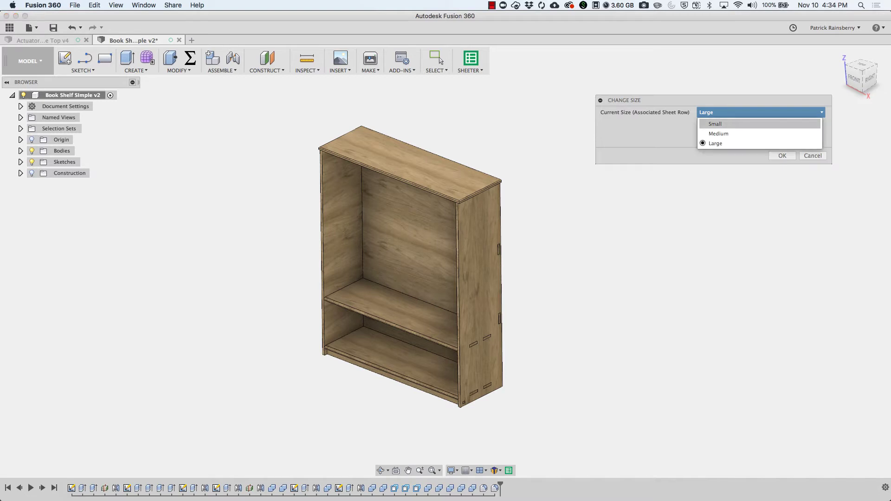
pyautogui.press('Return')
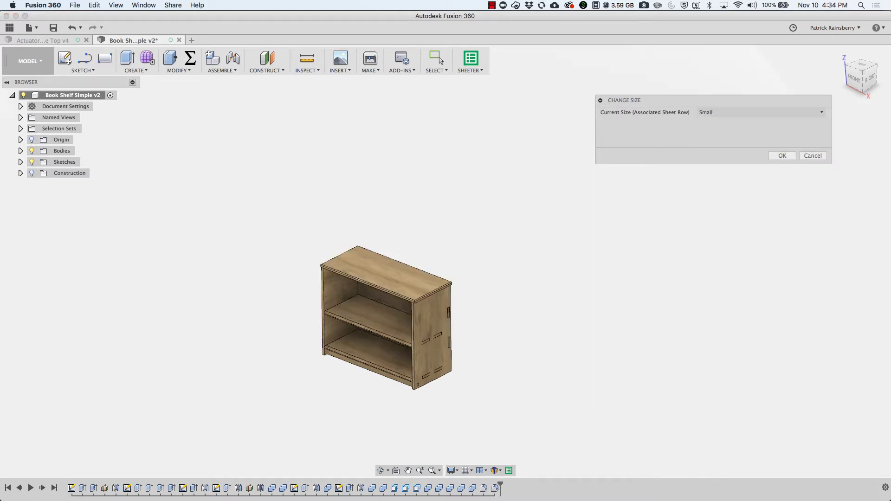
# - Sync with the Google Sheet, pushing the design data as a new size
pyautogui.press('Return')
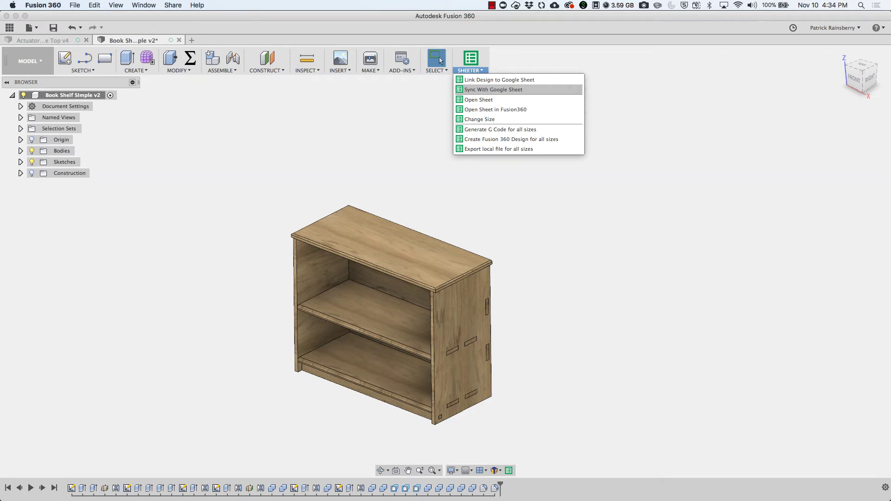
pyautogui.press('Return')
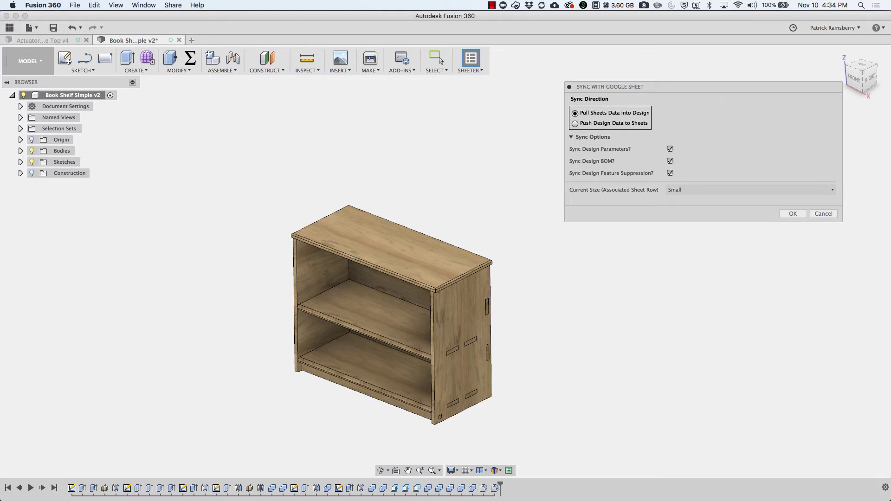
pyautogui.click(575, 123)
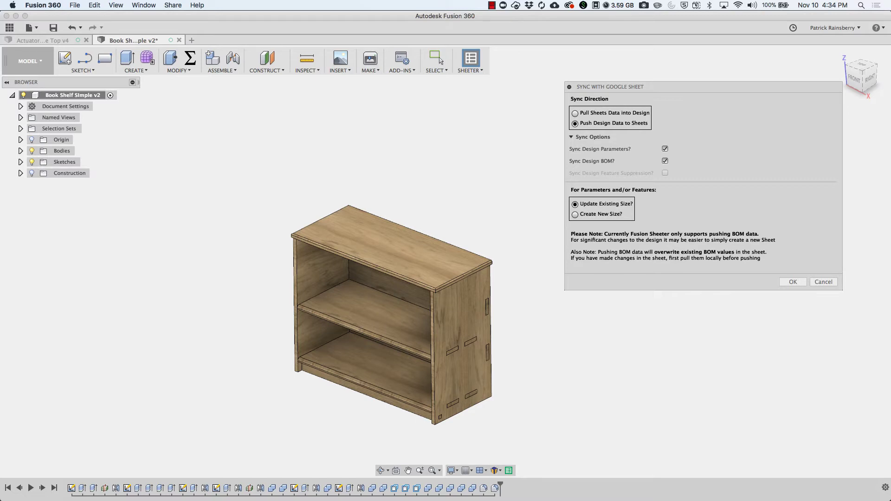
pyautogui.click(575, 214)
pyautogui.press('Return')
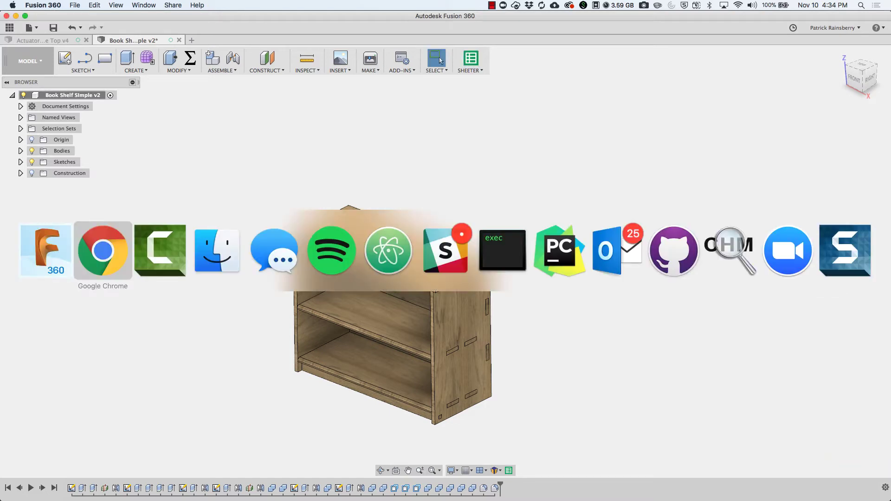
pyautogui.press('super+Tab')
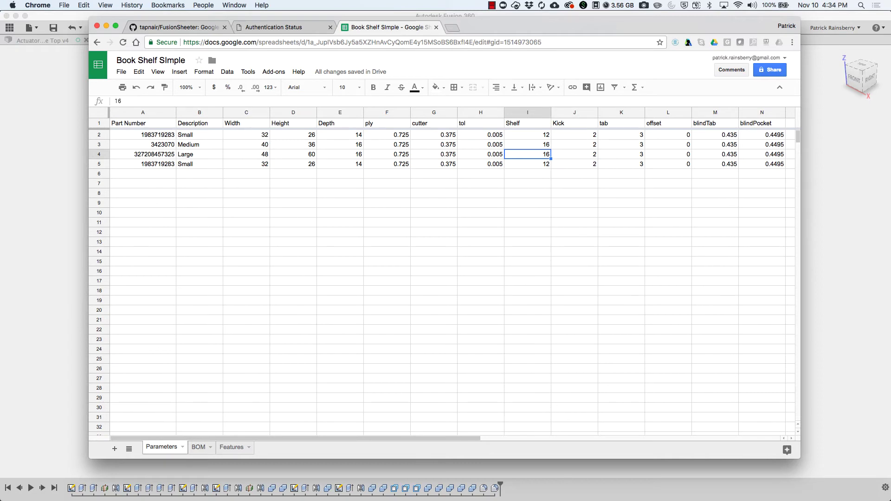
# - Enter x-large with Width 60, Height 72 and Depth 16 in row 5
pyautogui.click(200, 164)
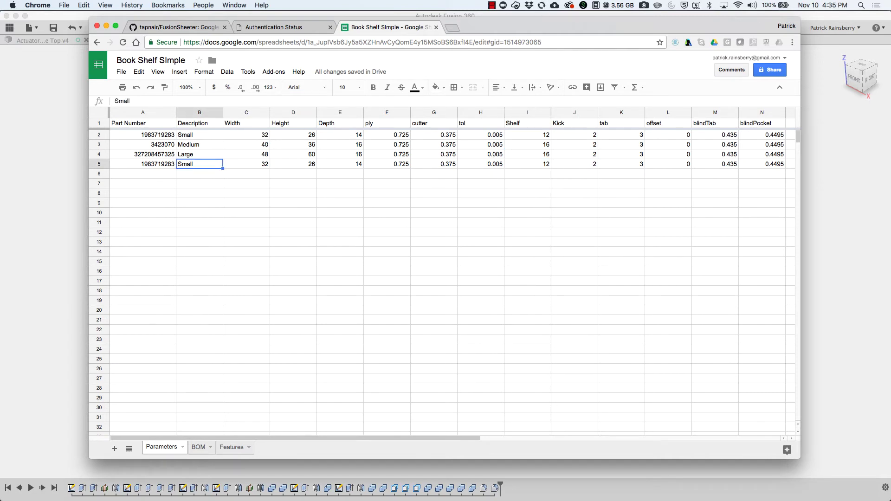
pyautogui.write('x-large')
pyautogui.press('Tab')
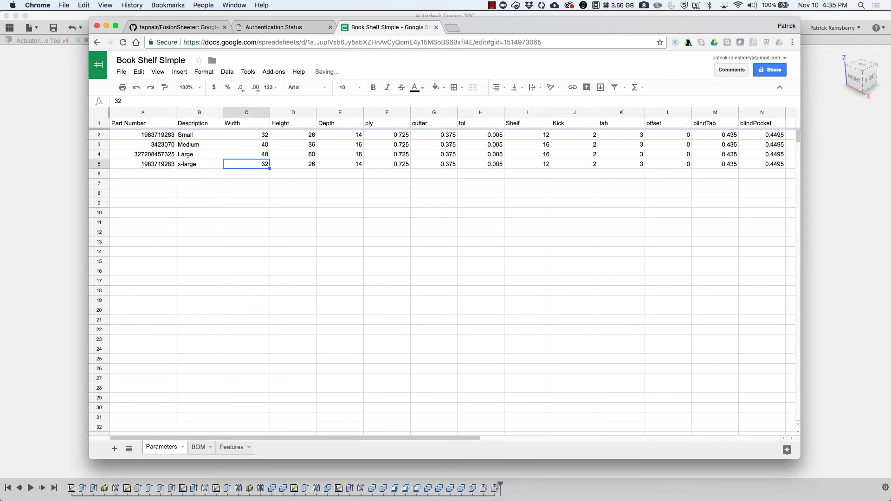
pyautogui.write('60')
pyautogui.press('Tab')
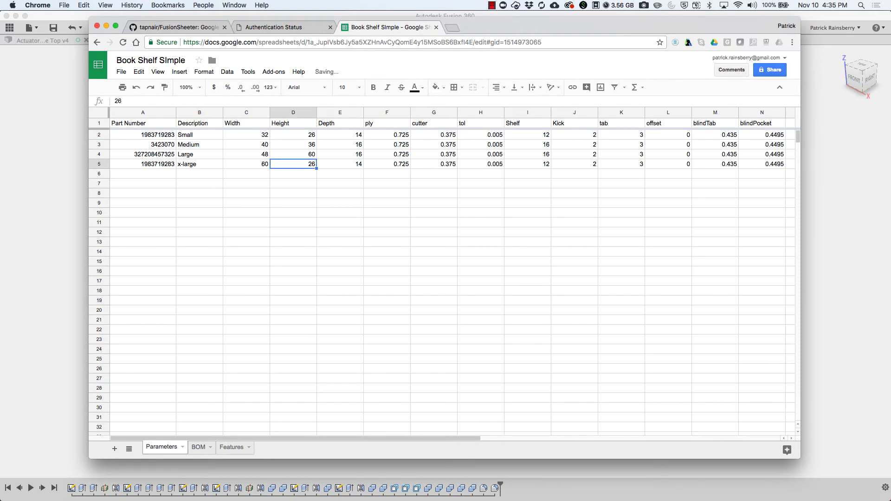
pyautogui.write('72')
pyautogui.press('Tab')
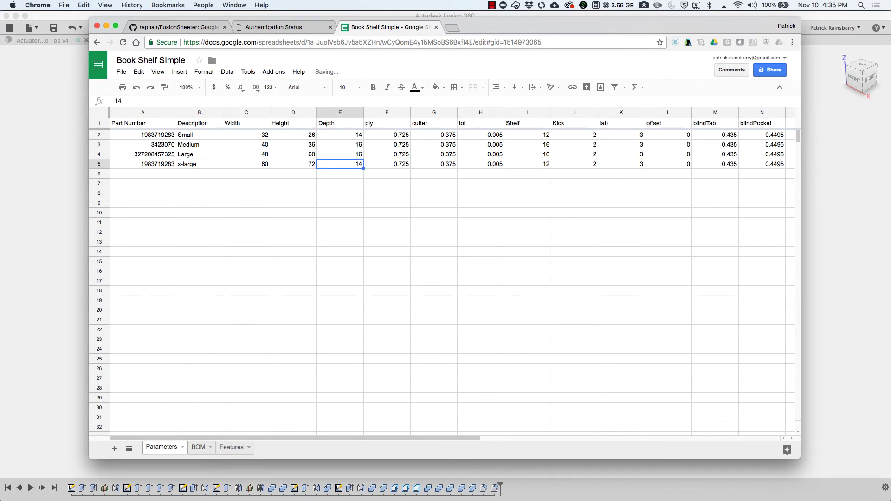
pyautogui.write('16')
pyautogui.press('Tab')
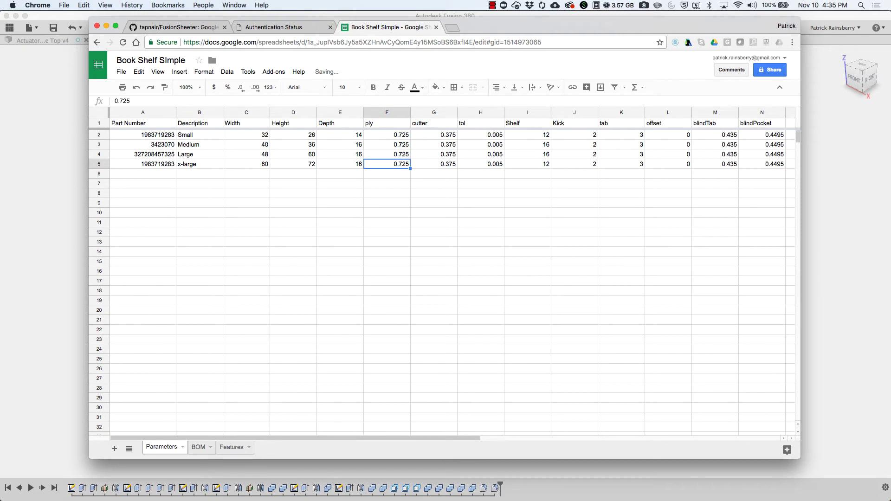
# - Fill the Shelf value 16 down from I4 into I5, then return to Fusion 360
pyautogui.click(528, 154)
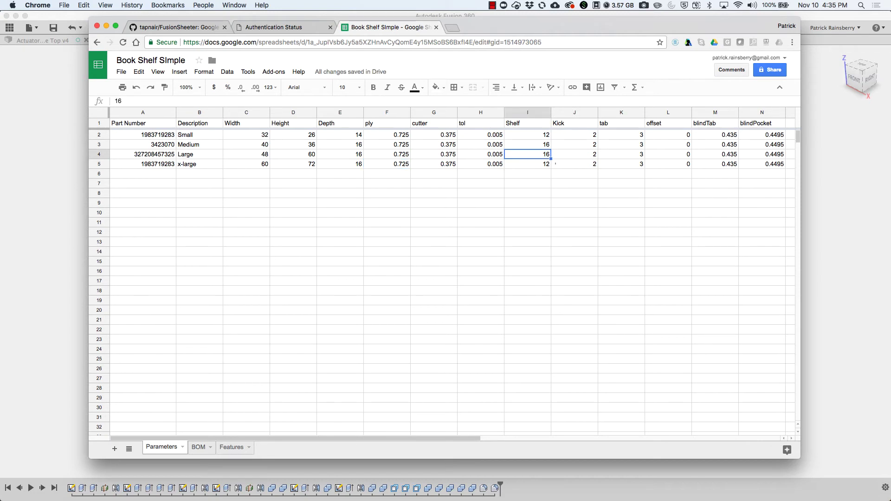
pyautogui.moveTo(551, 159); pyautogui.dragTo(552, 167)
pyautogui.click(528, 194)
pyautogui.press('super+Tab')
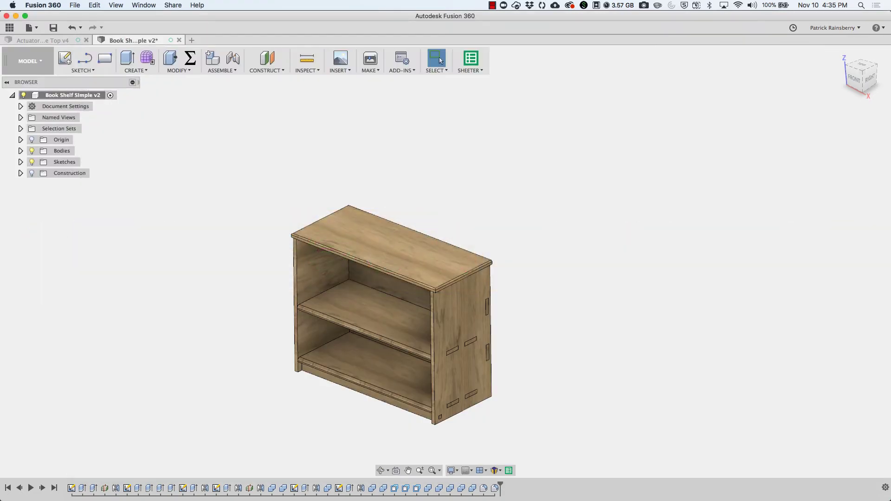
# - Pick x-large as the Current Size in SHEETER > Change Size and apply it
pyautogui.click(471, 63)
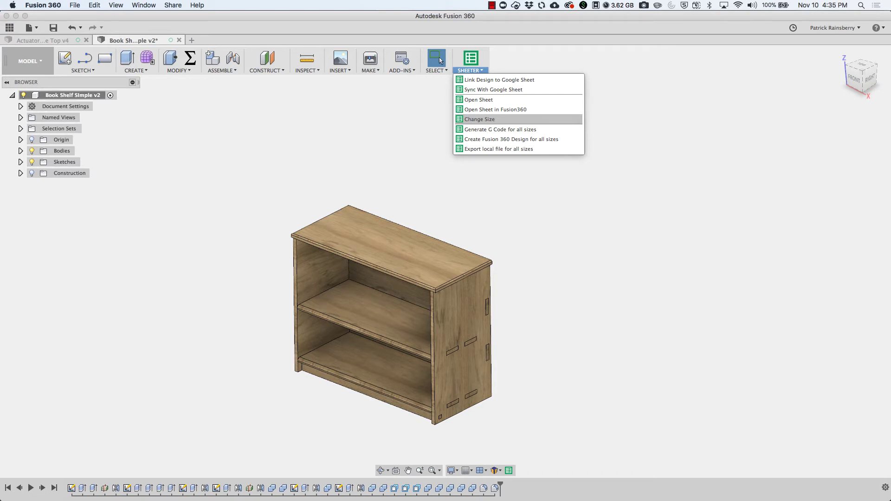
pyautogui.click(480, 120)
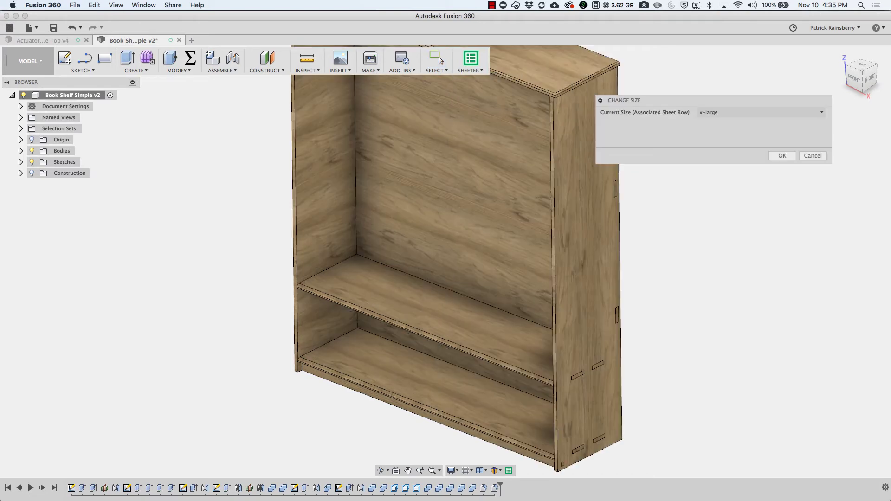
pyautogui.click(760, 112)
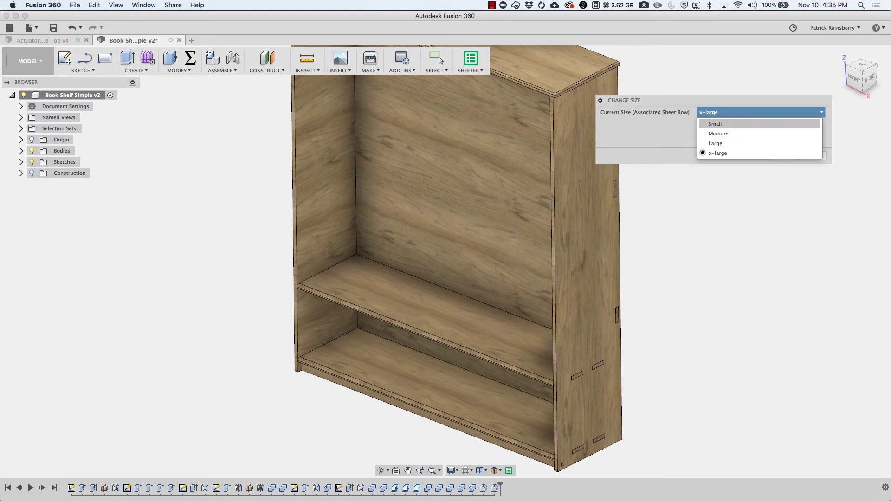
pyautogui.click(719, 153)
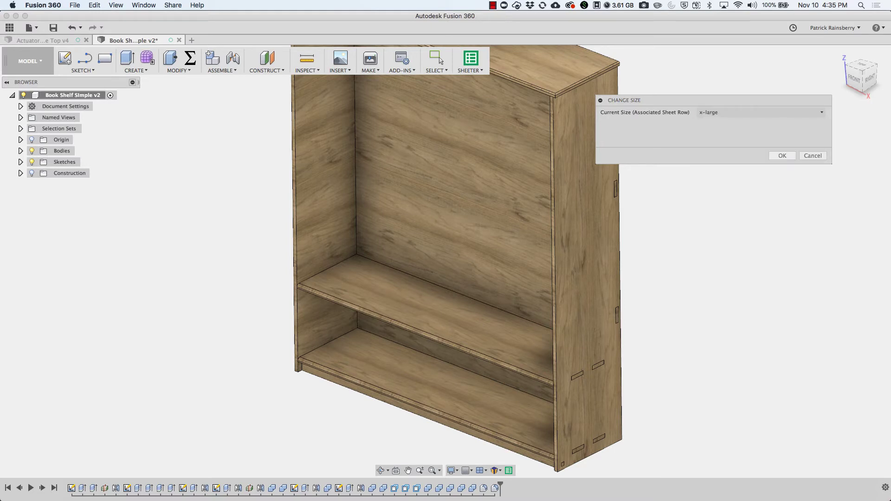
pyautogui.click(782, 155)
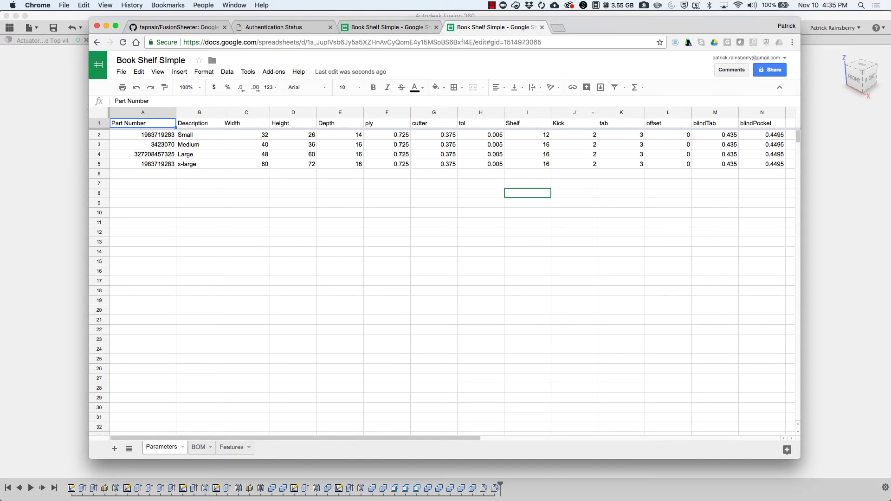
# - Back in Fusion 360, open Book Shelf Simple via SHEETER > Open Sheet in Fusion360
pyautogui.press('super+Tab')
pyautogui.click(470, 65)
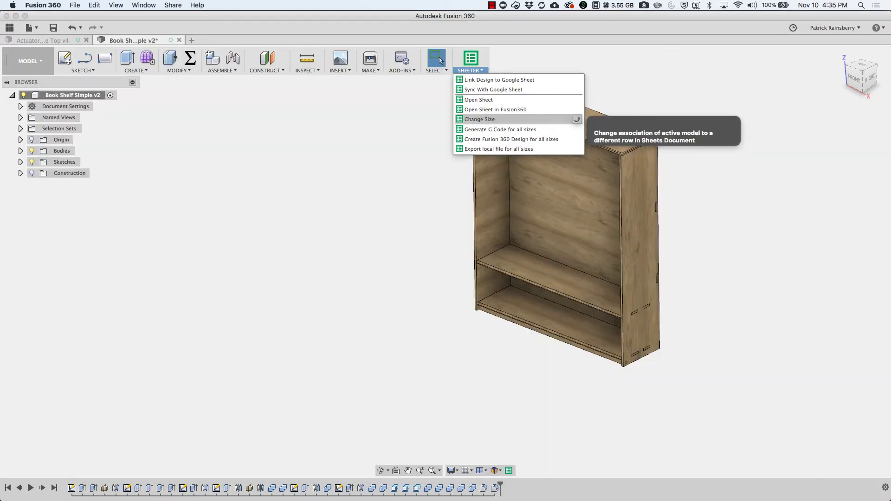
pyautogui.click(575, 110)
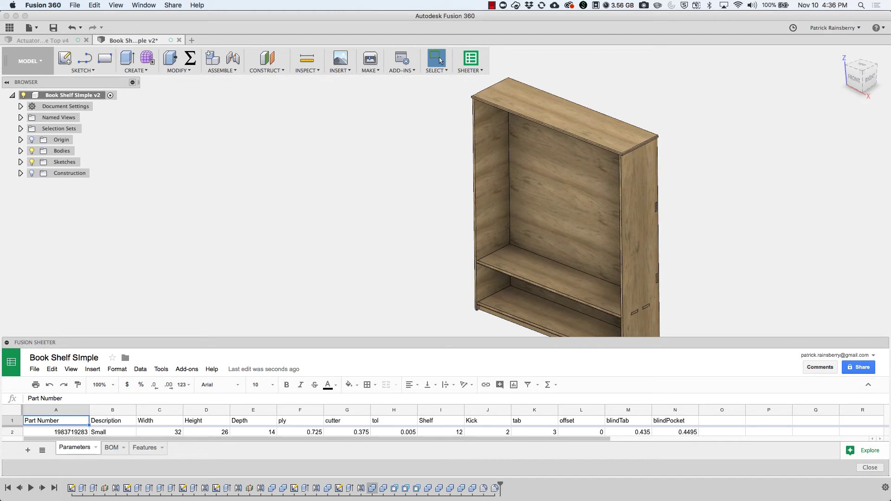
# - In the docked sheet, set x-large Width C5 to 40 and Height D5 to 50
pyautogui.hotkey('ctrl', 'shift', 'f')
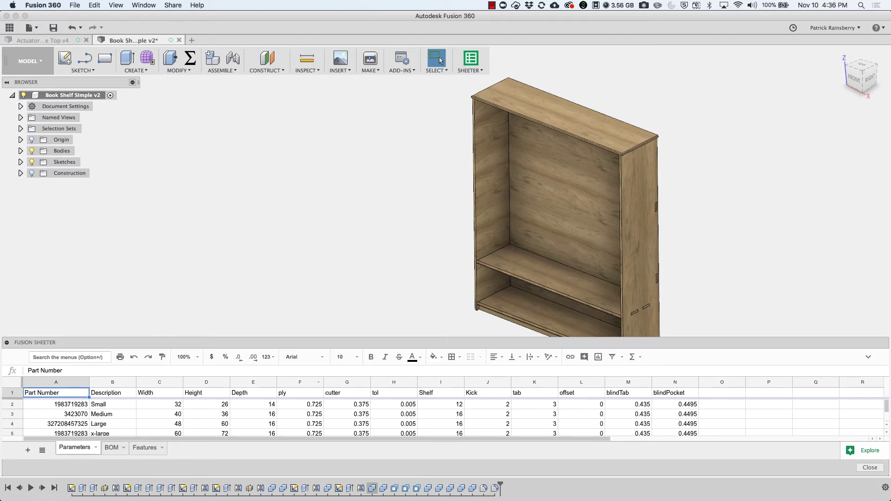
pyautogui.scroll(-1, 445, 417)
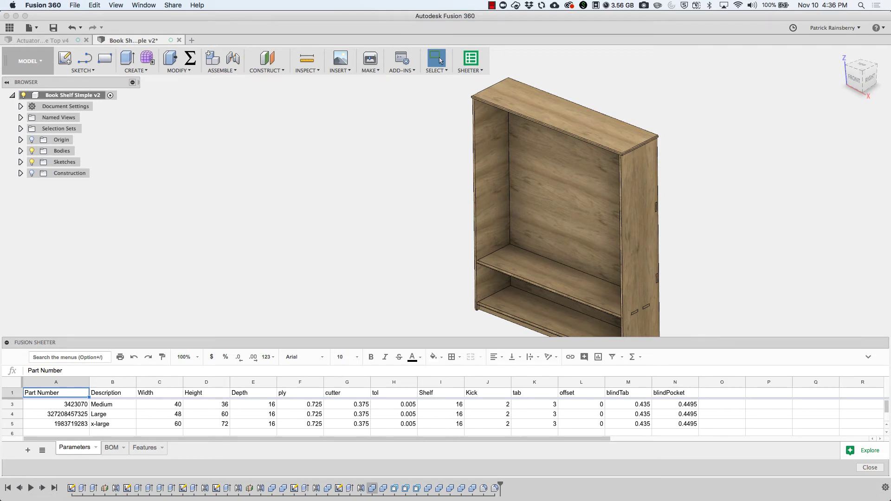
pyautogui.click(160, 423)
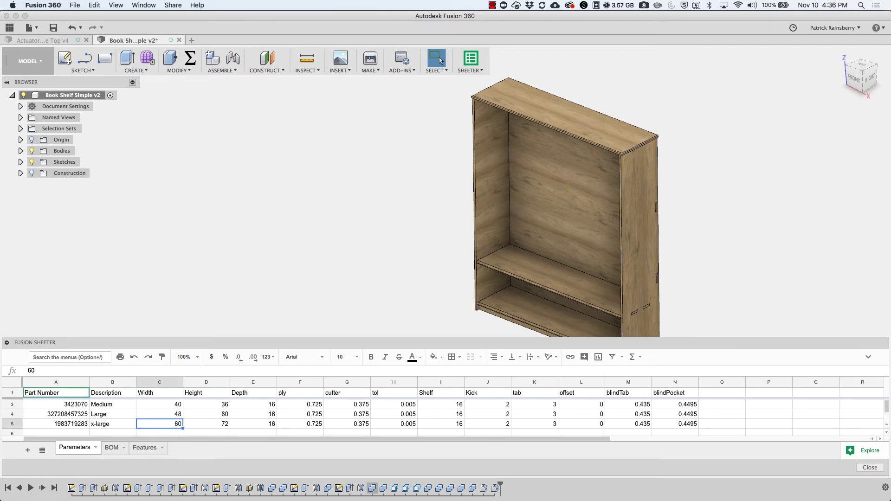
pyautogui.write('40')
pyautogui.press('Tab')
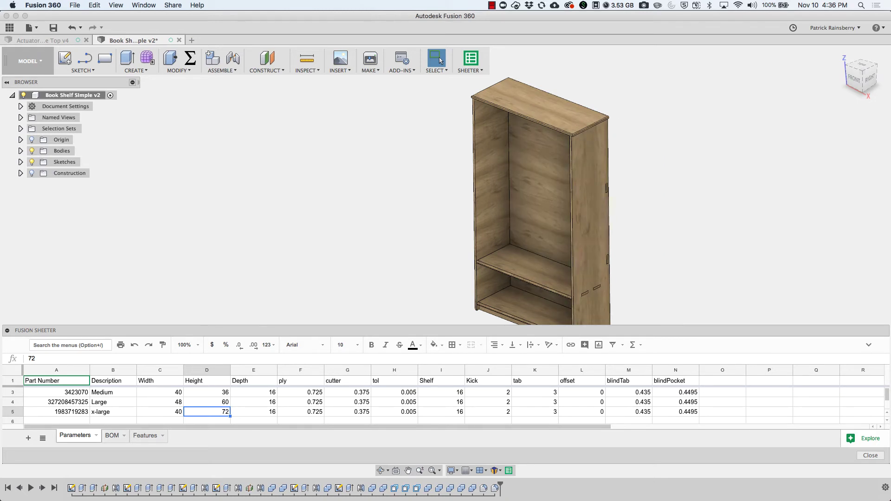
pyautogui.press('Left')
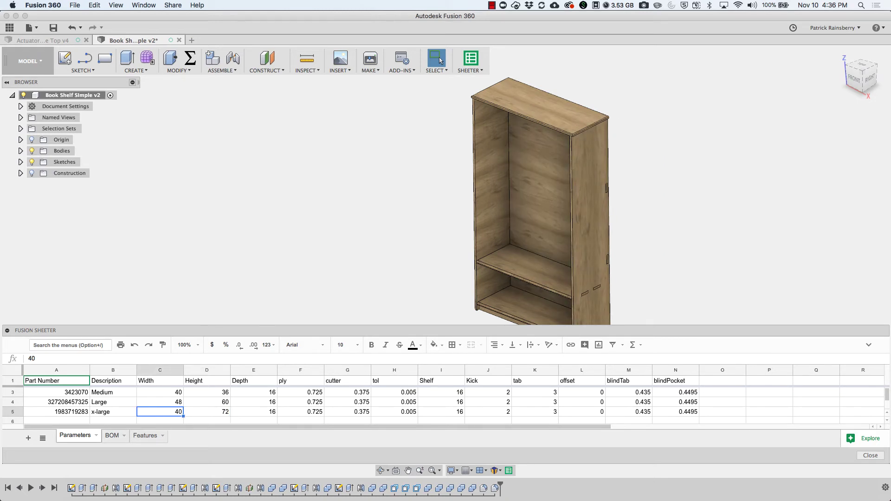
pyautogui.press('Right')
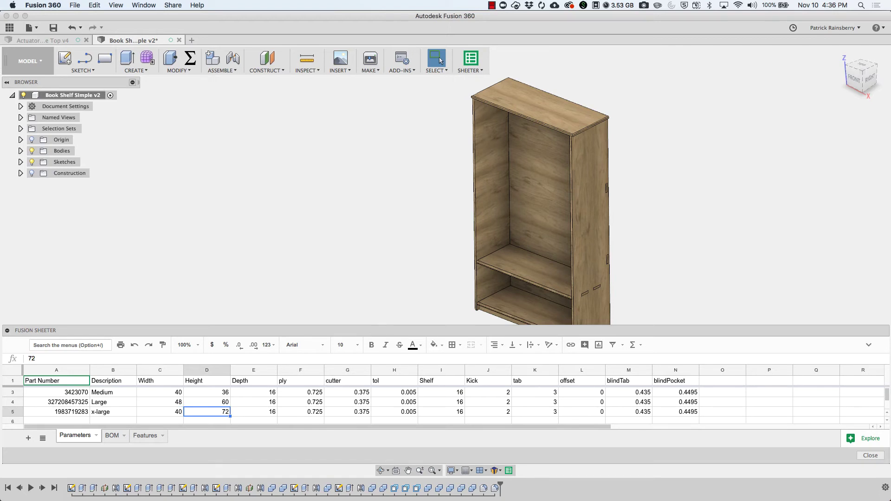
pyautogui.write('50')
pyautogui.press('Tab')
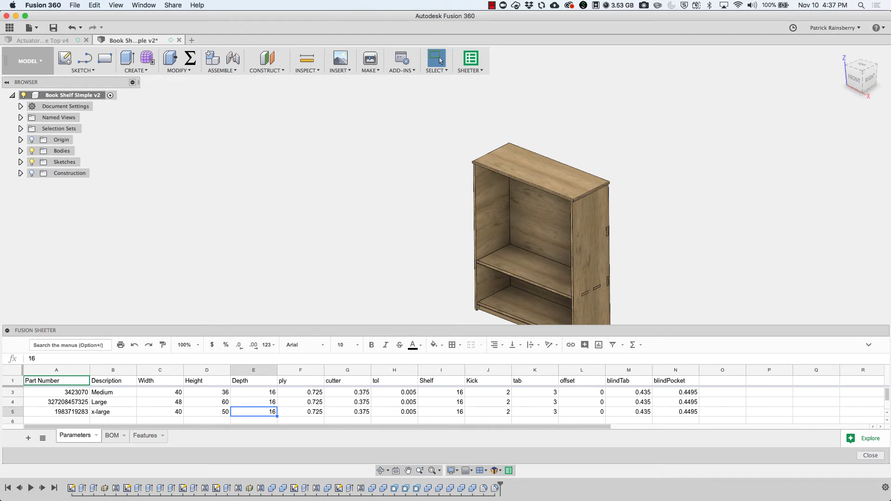
# - Close the embedded Book Shelf Simple sheet panel
pyautogui.click(870, 455)
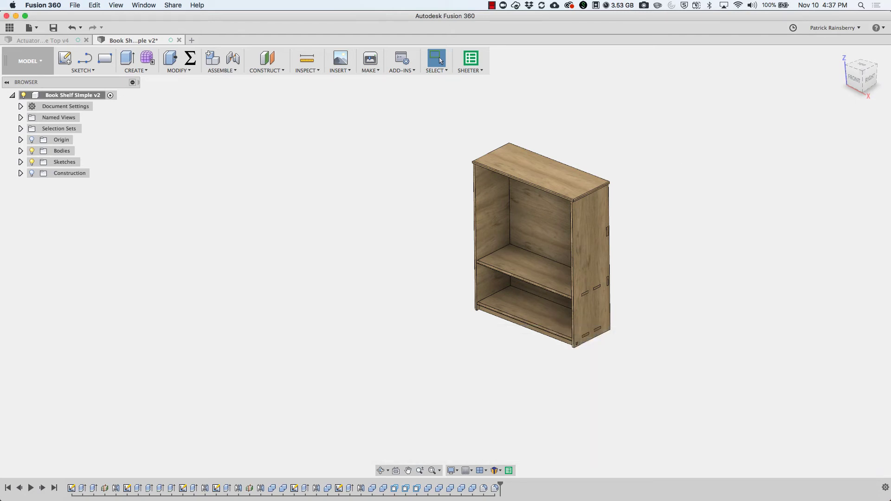
pyautogui.click(470, 70)
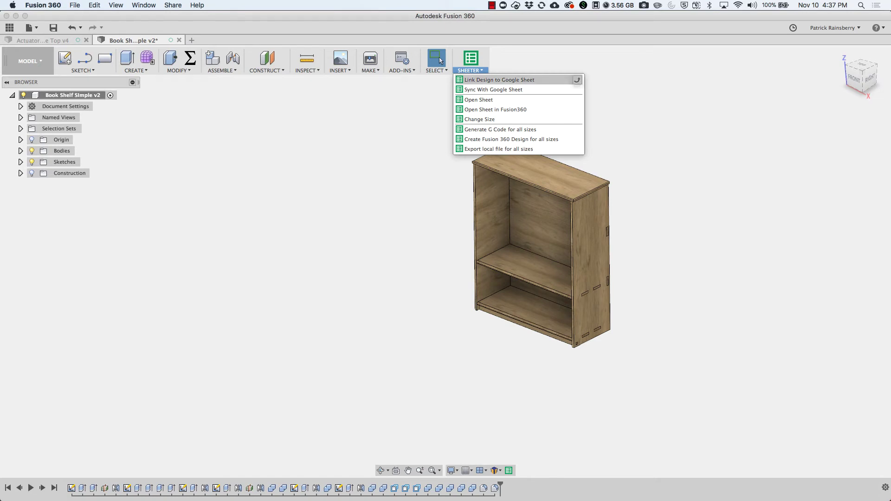
pyautogui.press('Escape')
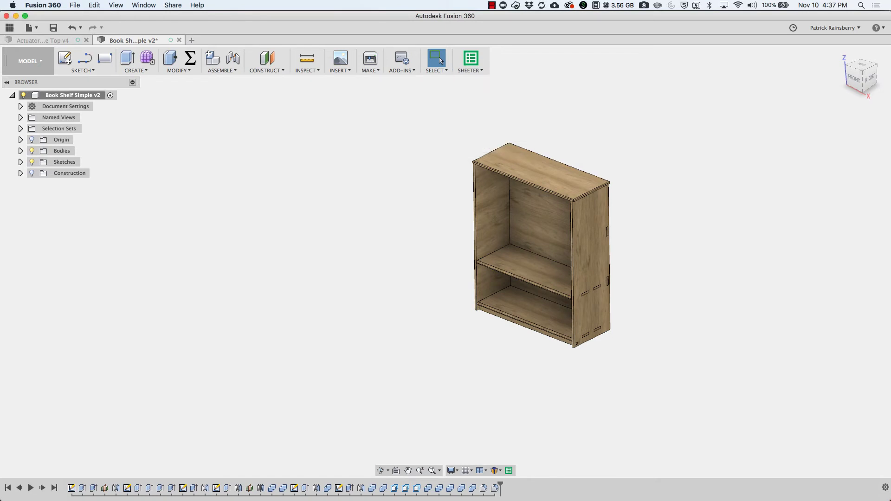
# - In Actuator Case Top v4, view the 2D Pocket1 and Drill1 toolpaths, then enter Model
pyautogui.hotkey('ctrl', 'Tab')
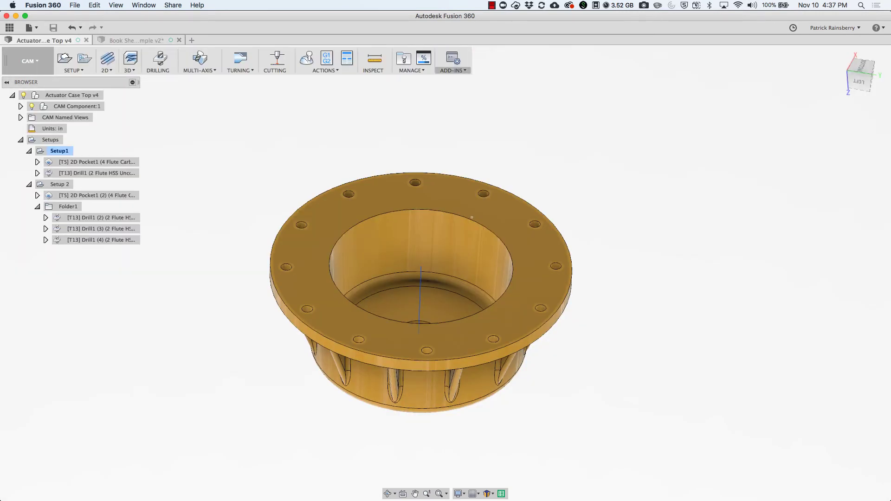
pyautogui.click(452, 65)
pyautogui.click(29, 61)
pyautogui.click(93, 162)
pyautogui.click(93, 173)
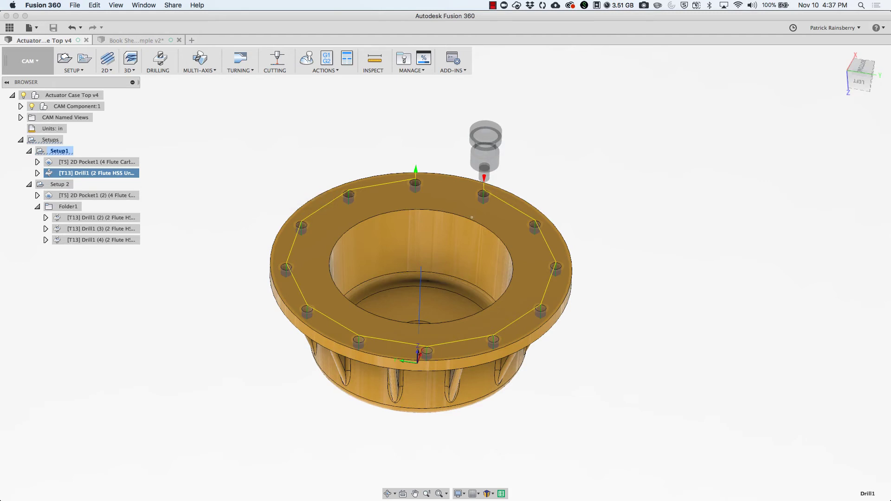
pyautogui.click(30, 61)
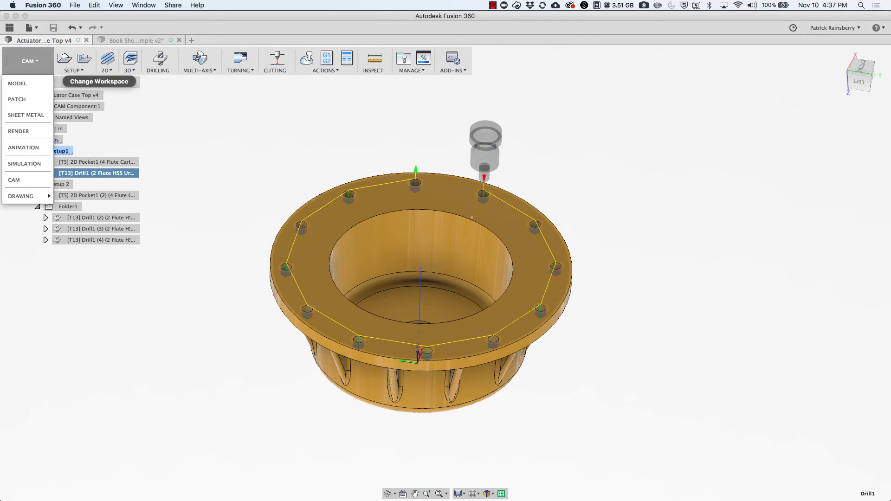
pyautogui.click(18, 84)
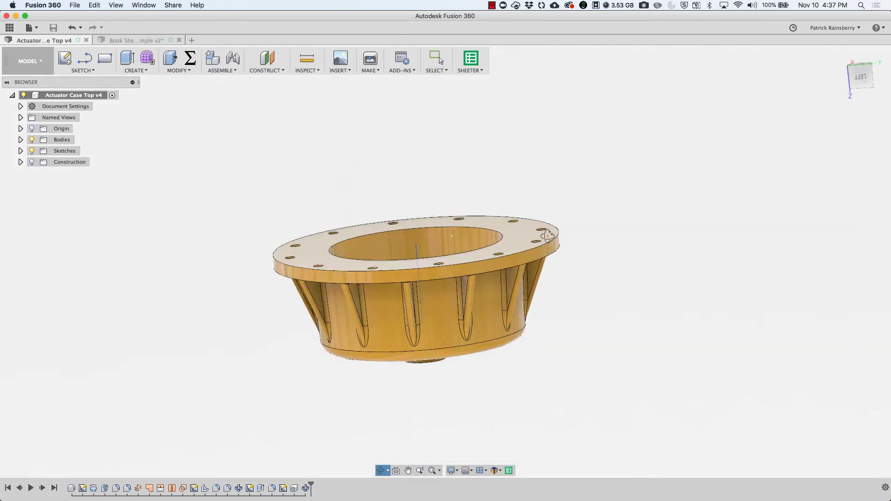
# - Open the Actuator Case Top linked Google Sheet, return to Fusion, then switch to PyCharm
pyautogui.click(471, 58)
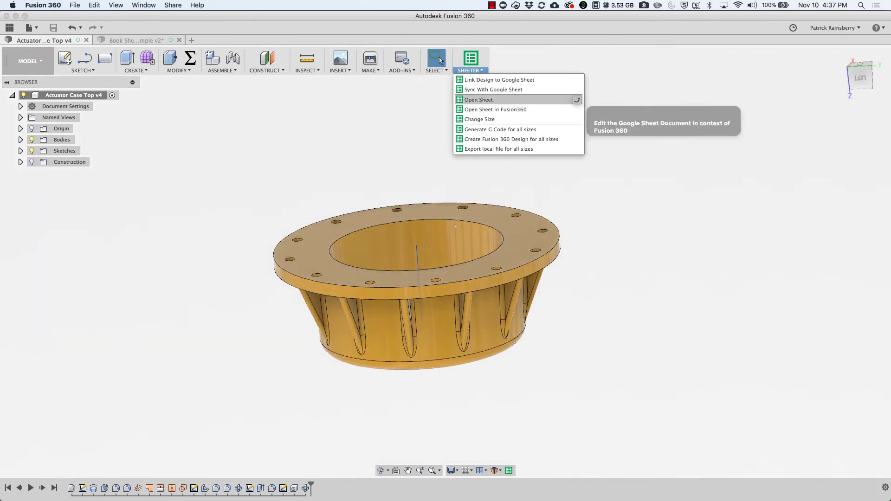
pyautogui.click(575, 98)
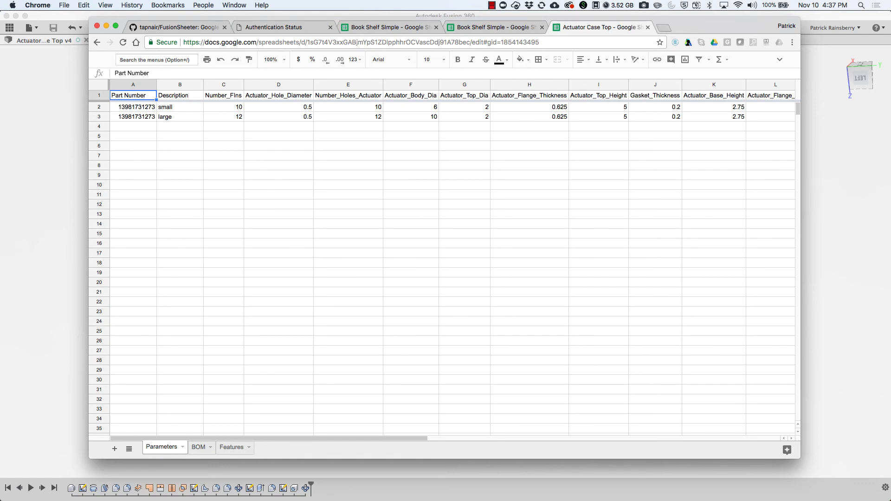
pyautogui.press('super+Tab')
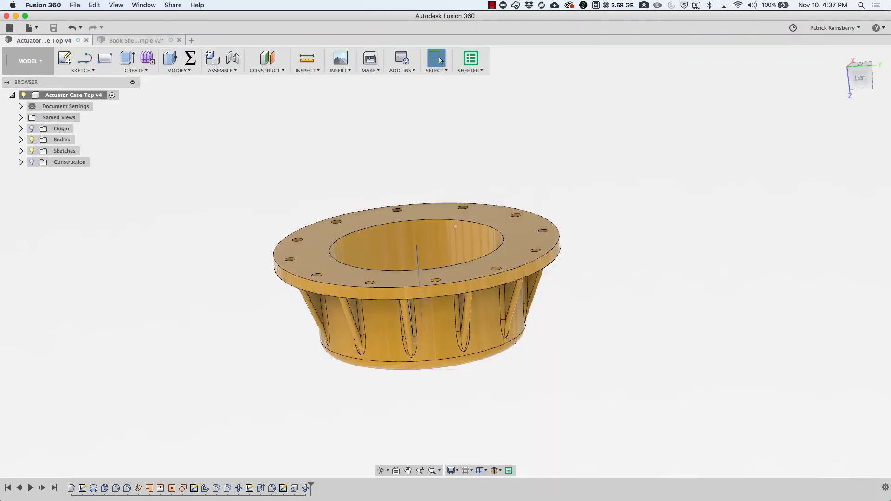
pyautogui.moveTo(455, 131)
pyautogui.keyDown('shift'); pyautogui.mouseDown(button='middle')
pyautogui.moveTo(460, 148)
pyautogui.moveTo(457, 140)
pyautogui.mouseUp(button='middle'); pyautogui.keyUp('shift')
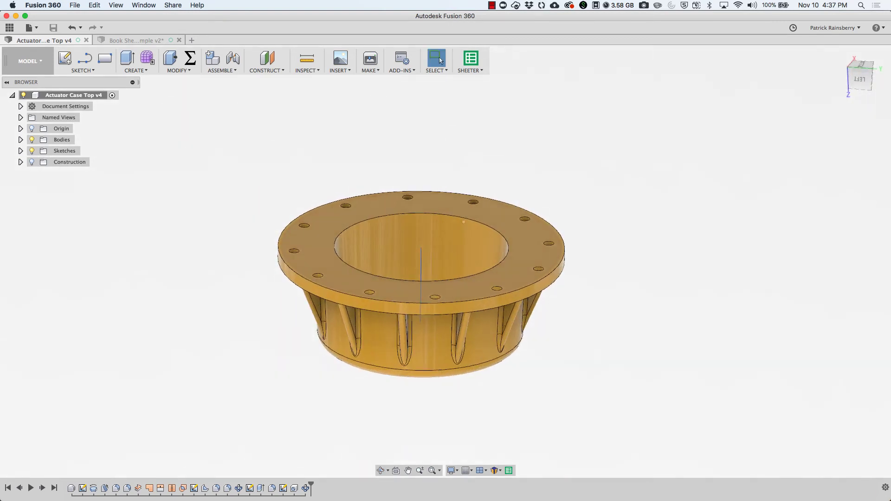
pyautogui.click(471, 70)
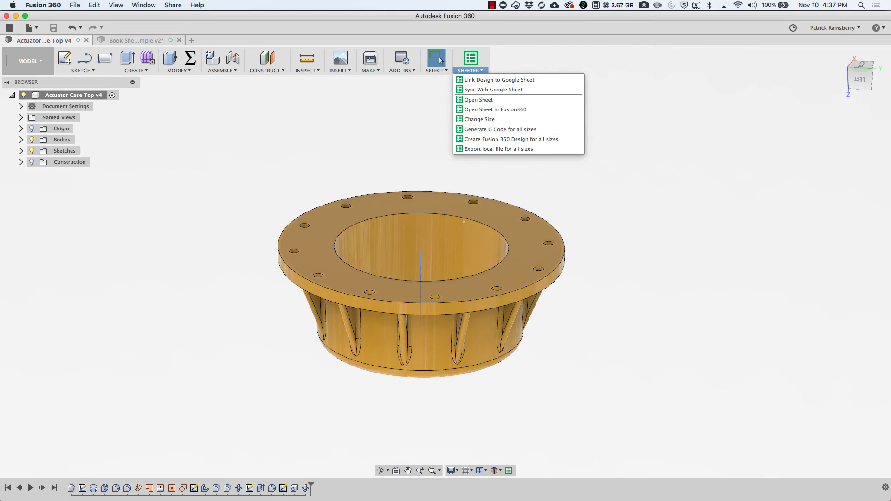
pyautogui.press('Escape')
pyautogui.press('super+Tab')
# - Copy the large row 3 into row 4 and give both rows new part numbers
pyautogui.press('Tab')
pyautogui.press('Tab')
pyautogui.press('Tab')
pyautogui.press('Tab')
pyautogui.press('Tab')
pyautogui.press('Tab')
pyautogui.press('Tab')
pyautogui.press('Tab')
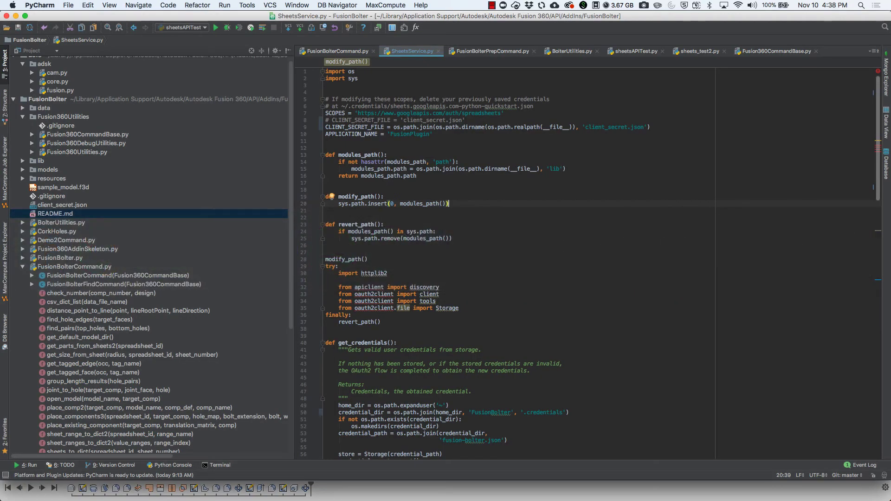
pyautogui.press('super+Tab')
pyautogui.press('Tab')
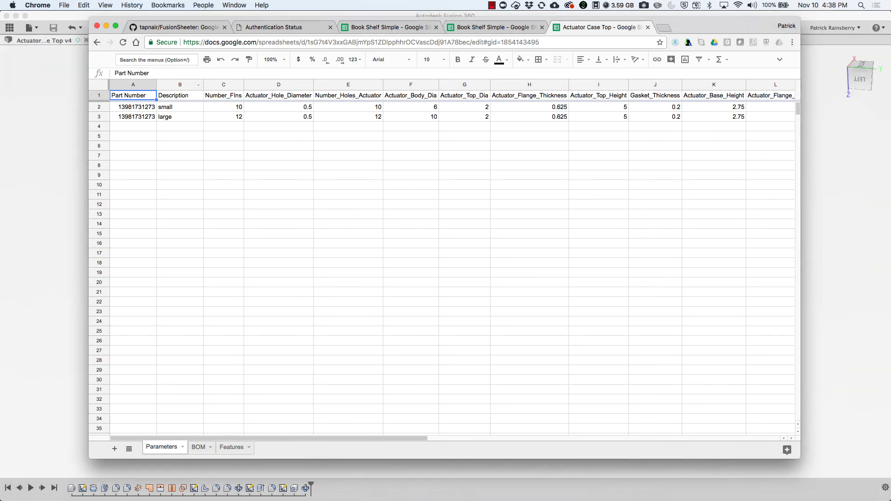
pyautogui.click(133, 136)
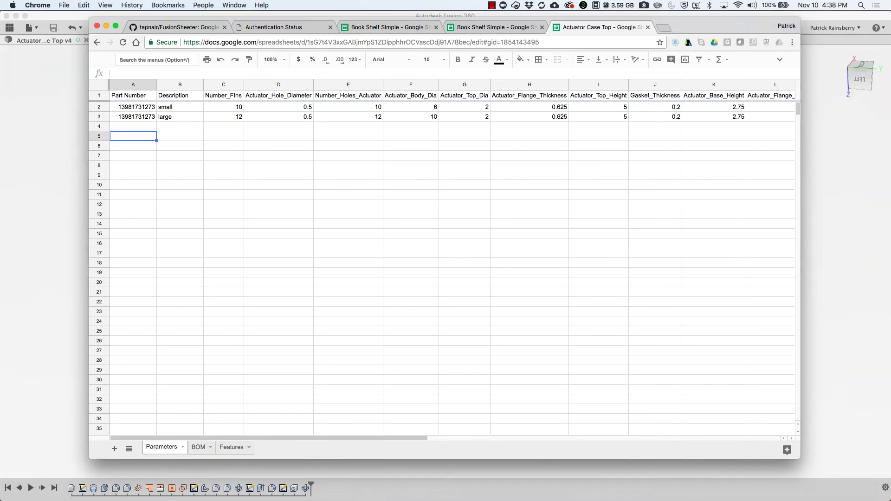
pyautogui.click(99, 116)
pyautogui.press('Down')
pyautogui.press('super+v')
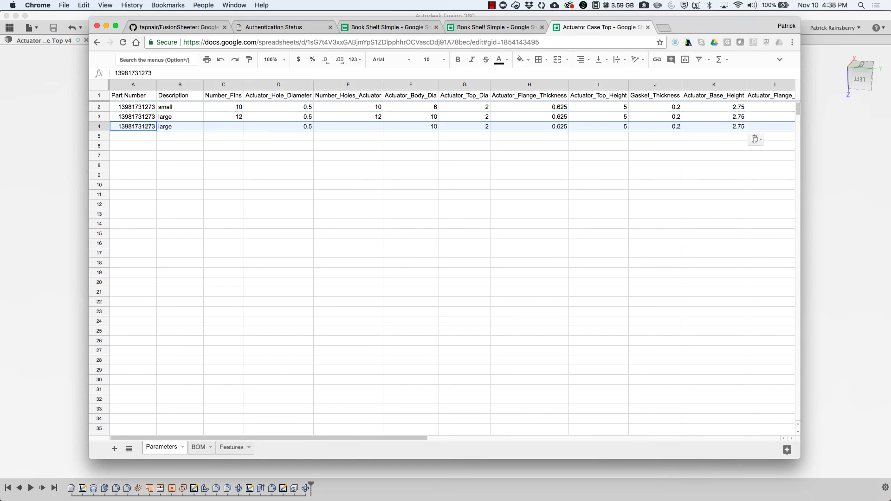
pyautogui.press('Up')
pyautogui.write('234')
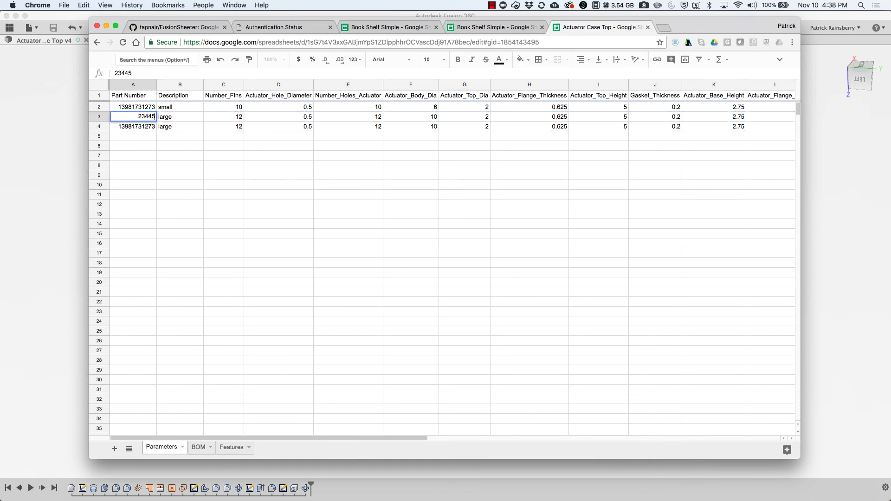
pyautogui.press('Return')
pyautogui.write('534534534')
pyautogui.press('Tab')
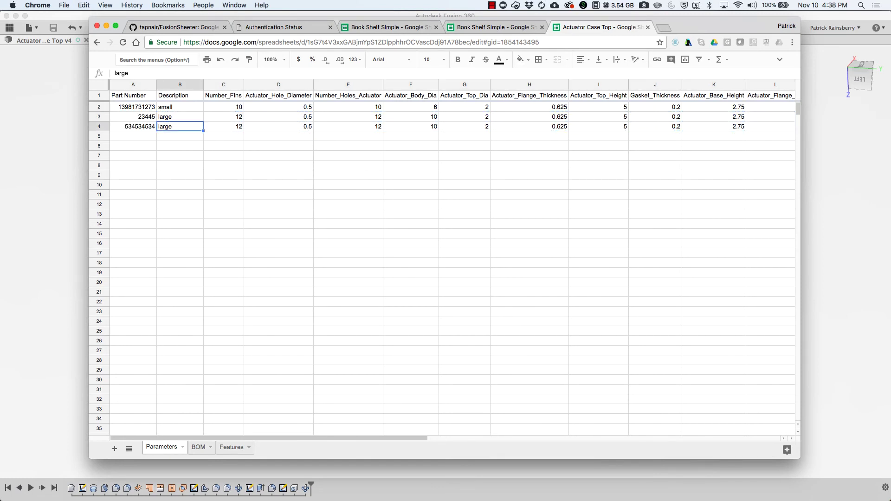
# - Make row 4 medium with Actuator_Body_Dia 8 and Actuator_Base_Height 2
pyautogui.write('medium')
pyautogui.press('Tab')
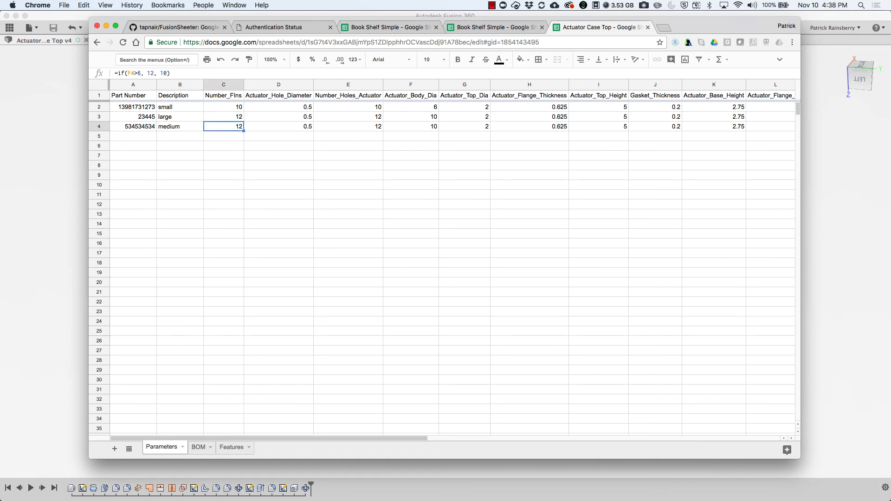
pyautogui.click(411, 126)
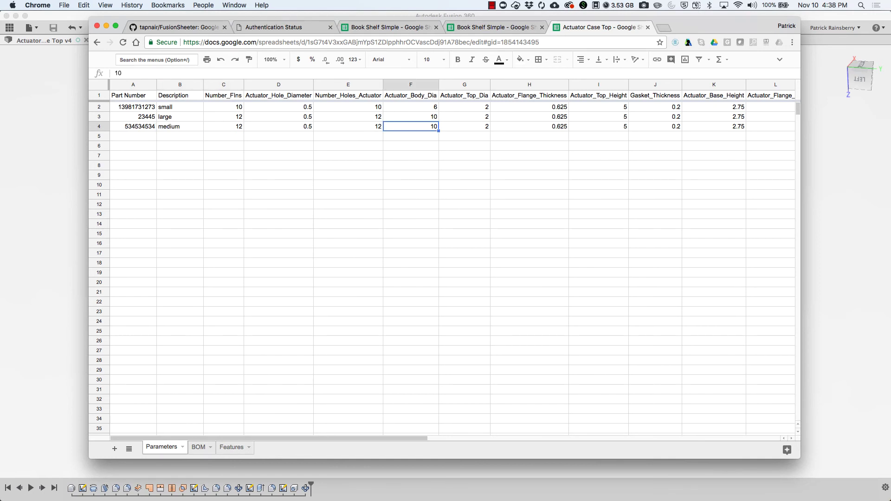
pyautogui.write('8')
pyautogui.click(410, 175)
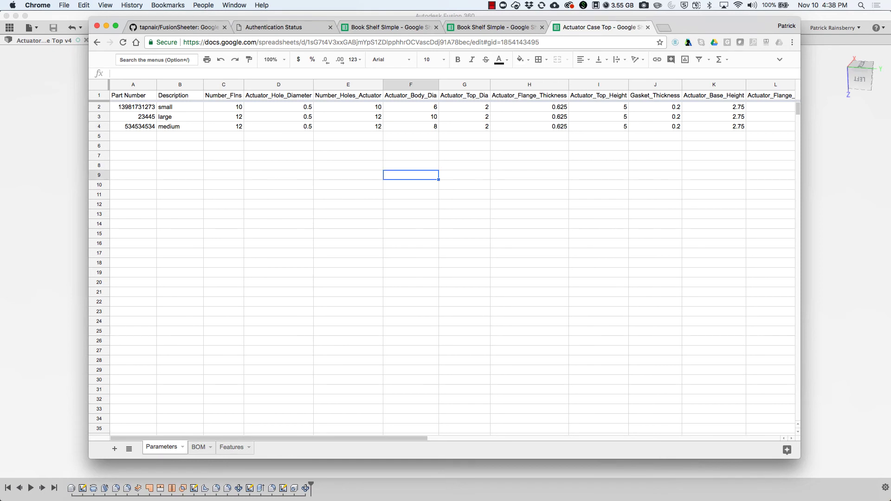
pyautogui.click(714, 126)
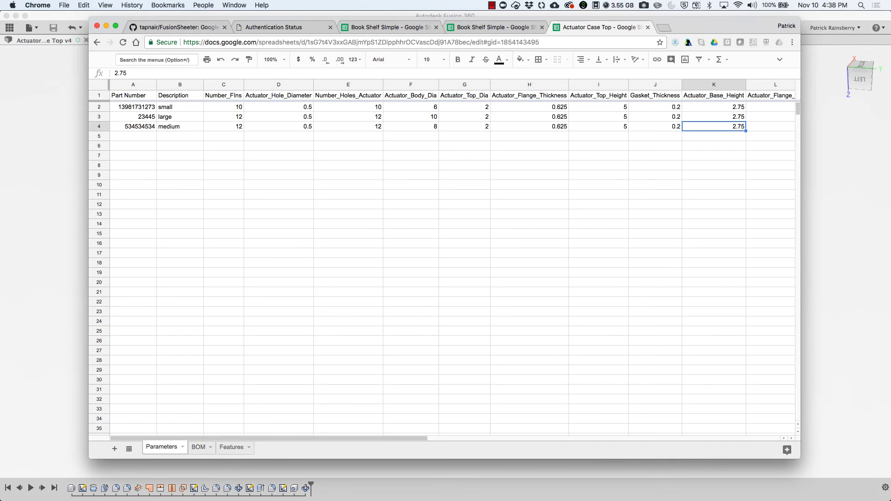
pyautogui.write('2')
pyautogui.press('Return')
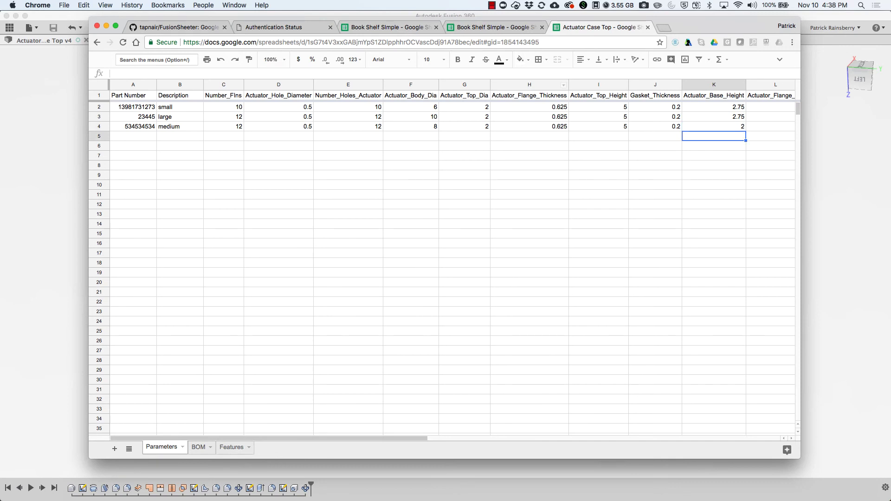
pyautogui.press('super+Tab')
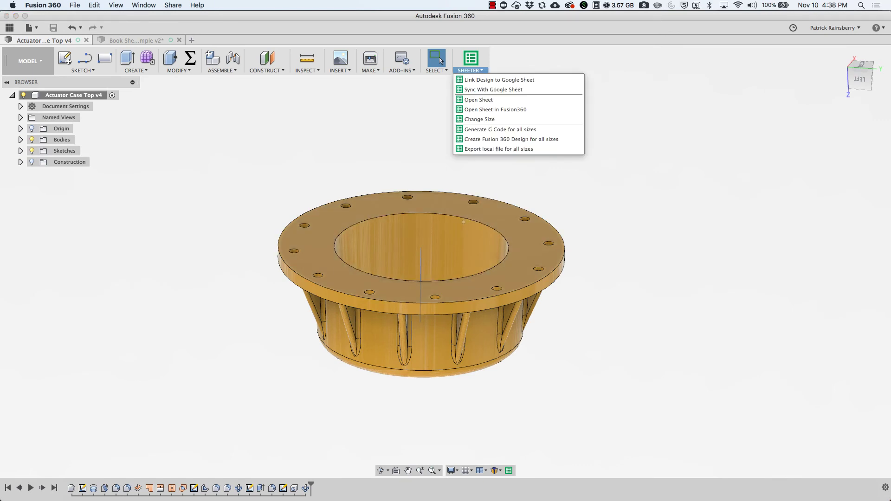
# - Run Generate G Code for All Sizes with grbl.cps, posting setups only
pyautogui.click(575, 129)
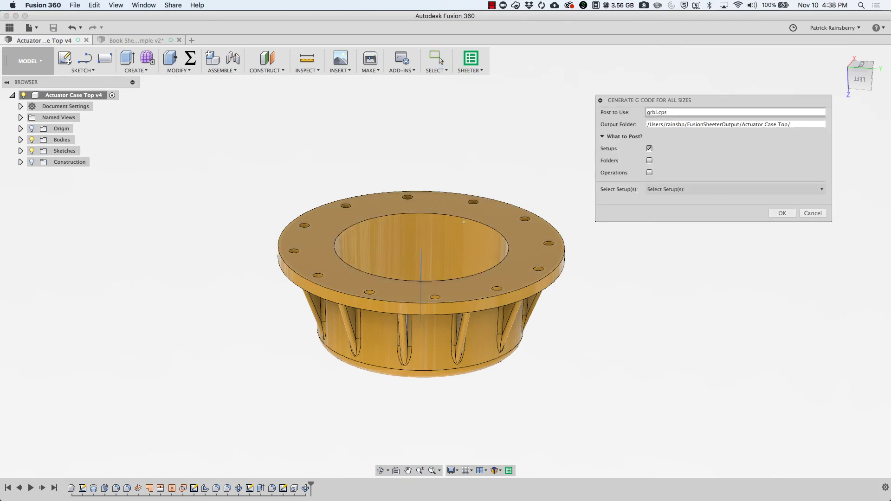
pyautogui.doubleClick(651, 112)
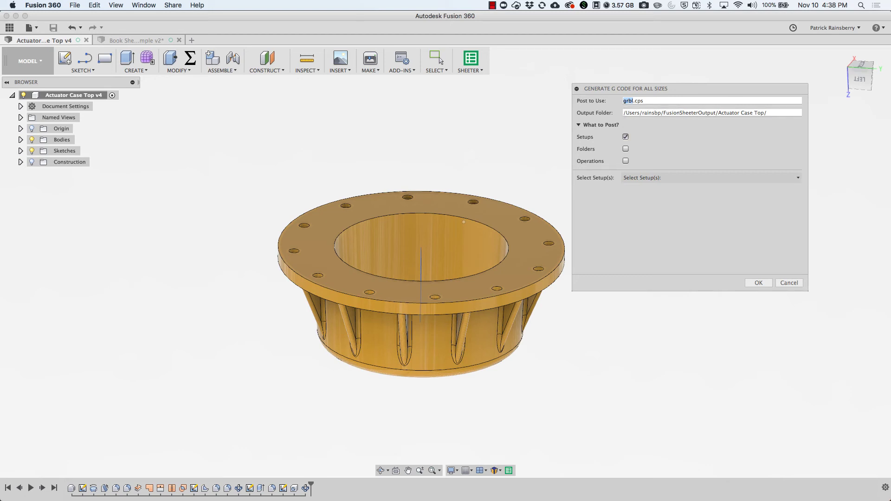
pyautogui.click(625, 149)
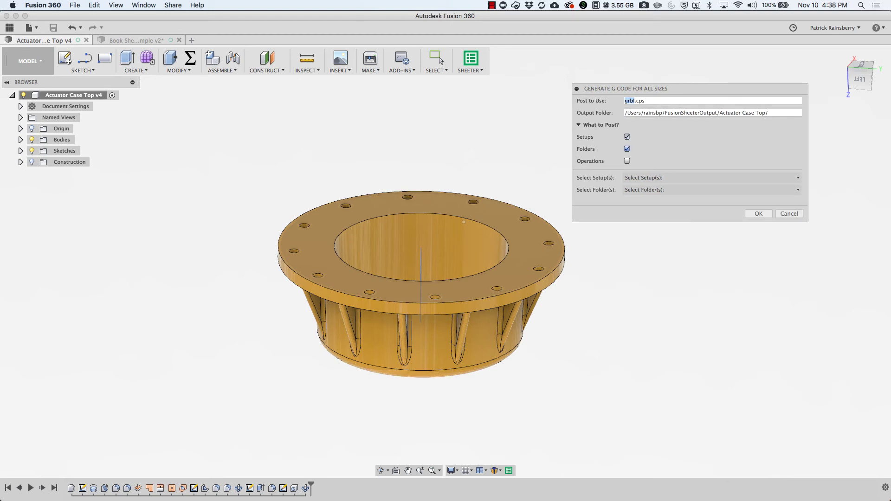
pyautogui.click(626, 161)
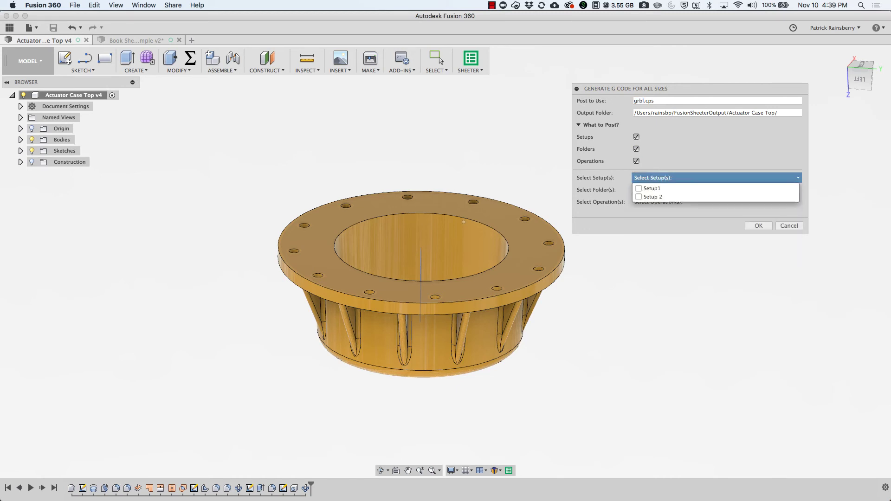
pyautogui.click(636, 160)
pyautogui.click(636, 149)
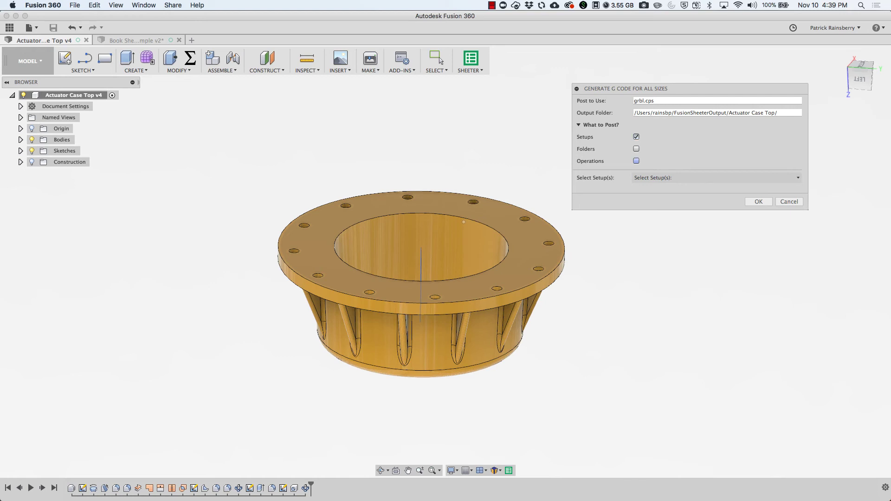
pyautogui.click(635, 148)
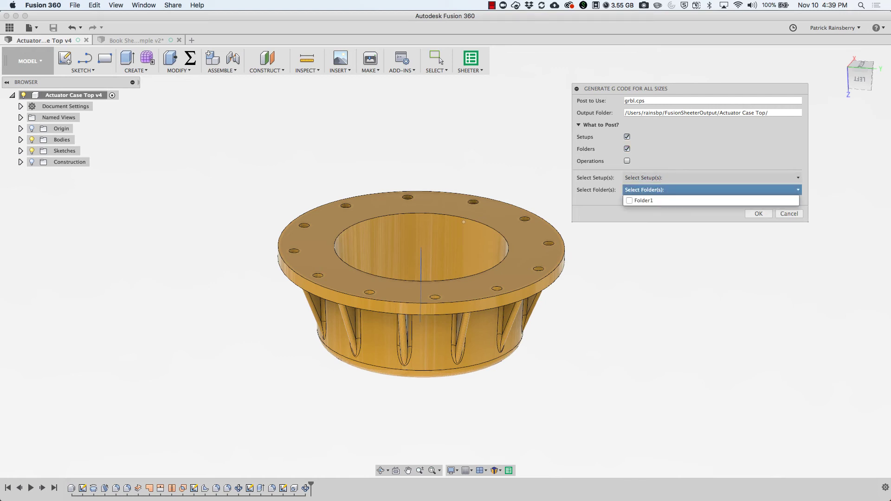
pyautogui.click(627, 148)
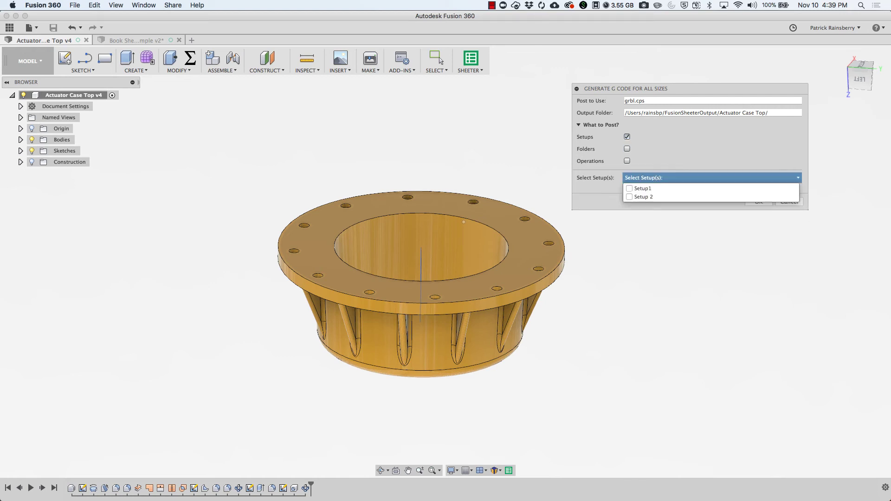
pyautogui.click(629, 188)
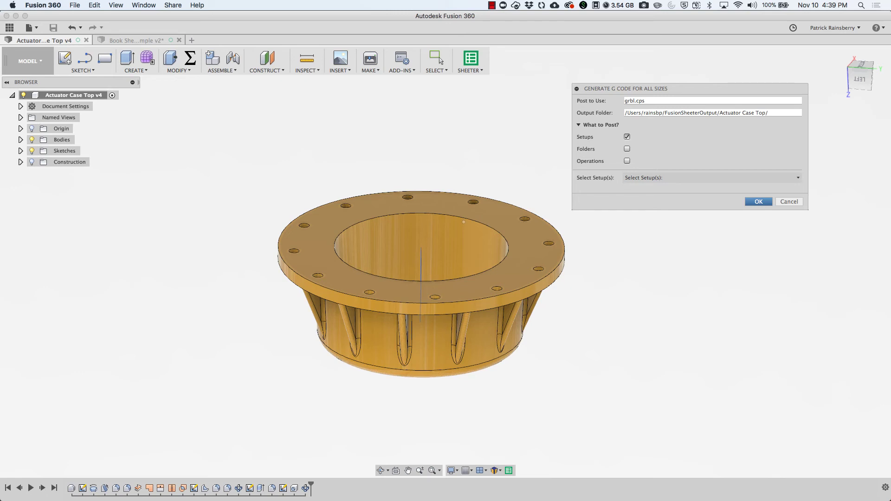
pyautogui.press('Return')
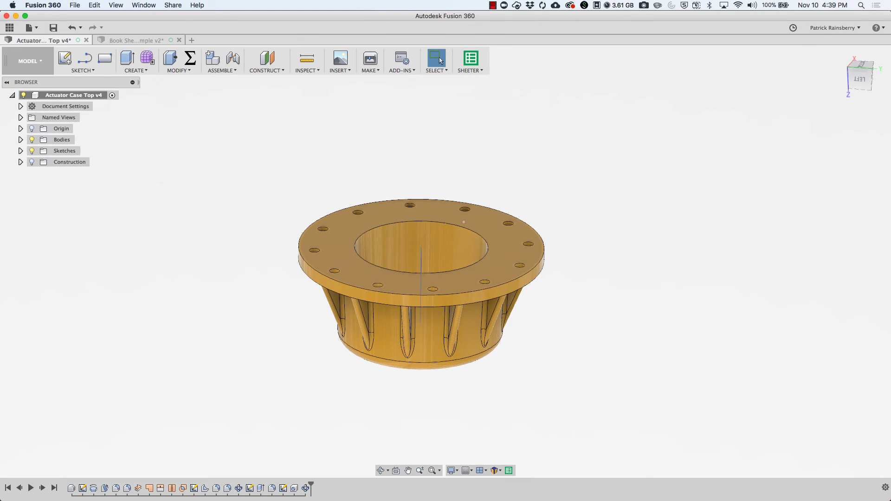
# - Once the G-code finishes computing, switch to Finder
pyautogui.press('super+Tab')
pyautogui.press('super+Tab')
pyautogui.press('super+Tab')
pyautogui.press('super+Tab')
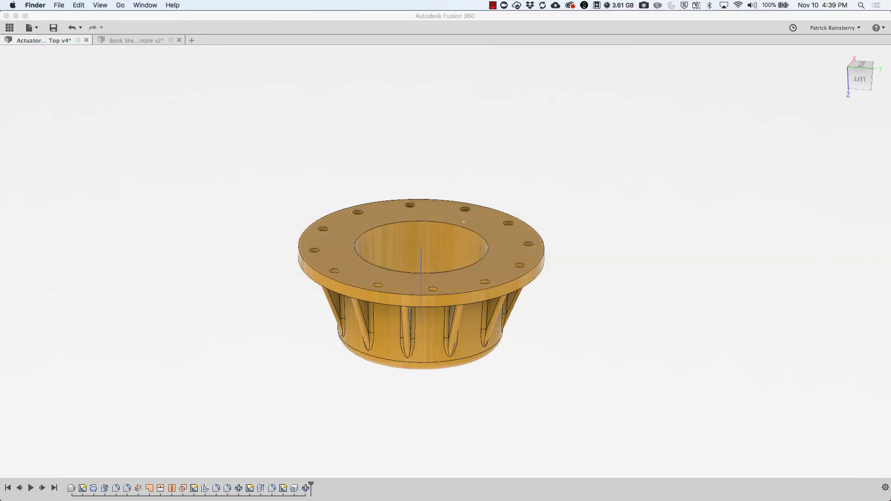
# - In Finder, open Home > FusionSheeterOutput and expand the Actuator Case Top folder
pyautogui.moveTo(300, 493)
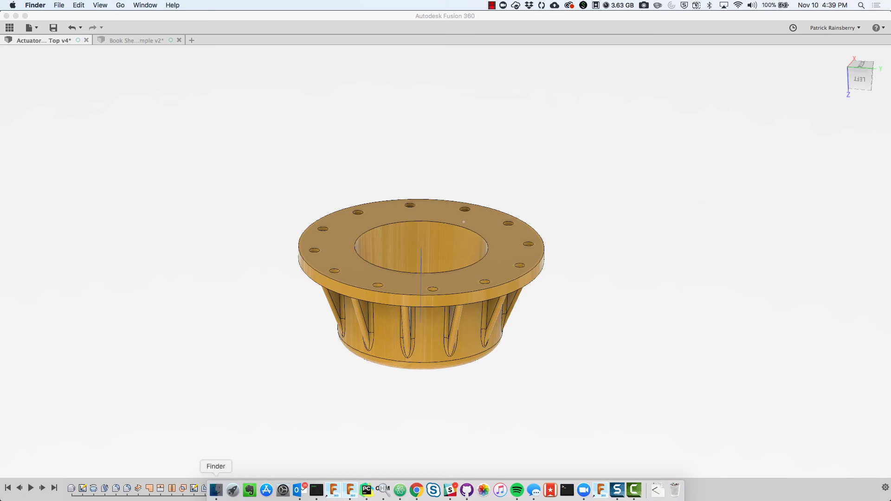
pyautogui.click(216, 489)
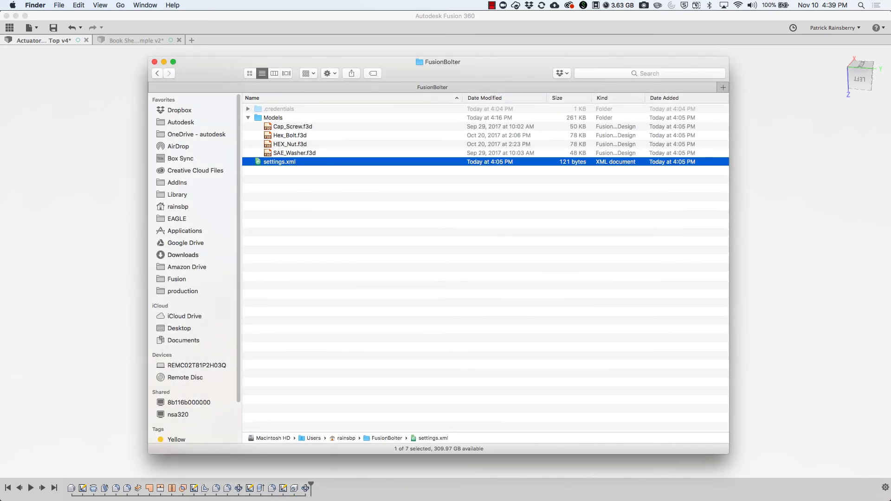
pyautogui.click(178, 207)
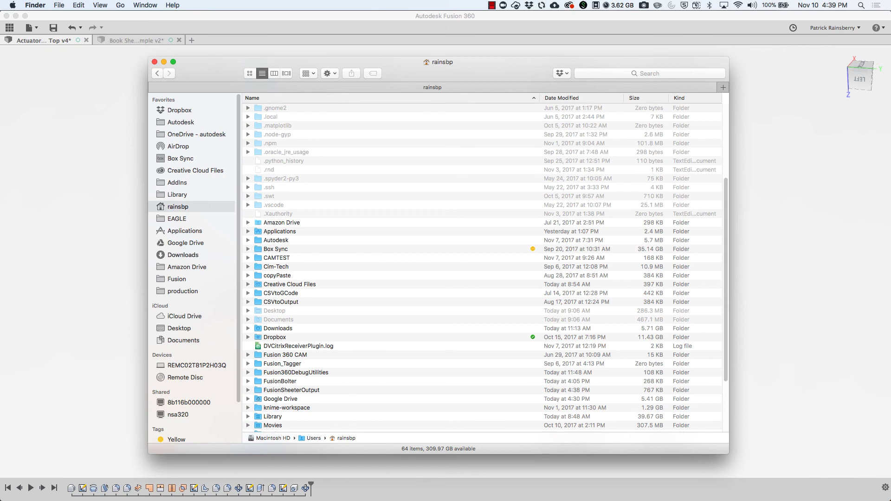
pyautogui.doubleClick(291, 390)
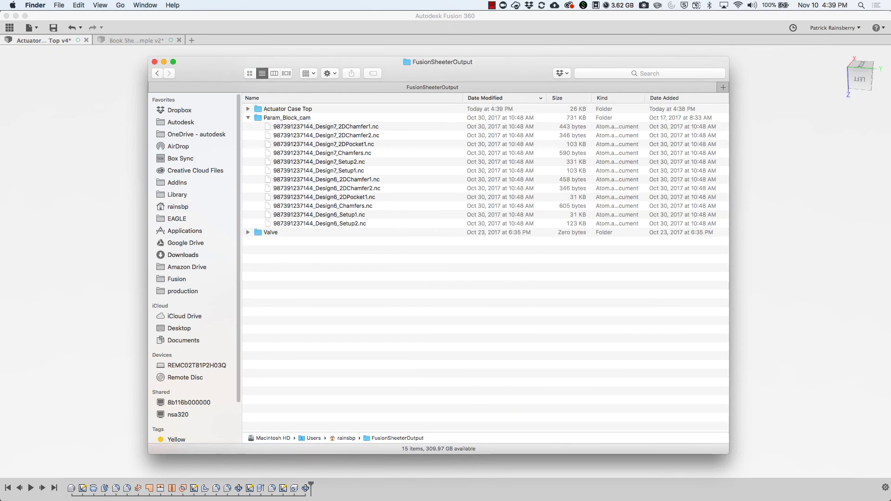
pyautogui.click(248, 117)
pyautogui.click(248, 109)
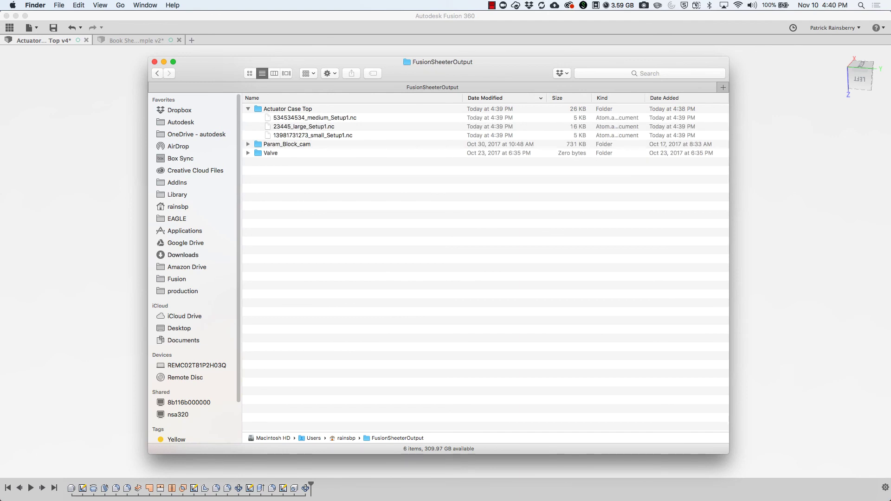
# - Check the small, medium and large .nc files, then return to Fusion 360
pyautogui.click(314, 118)
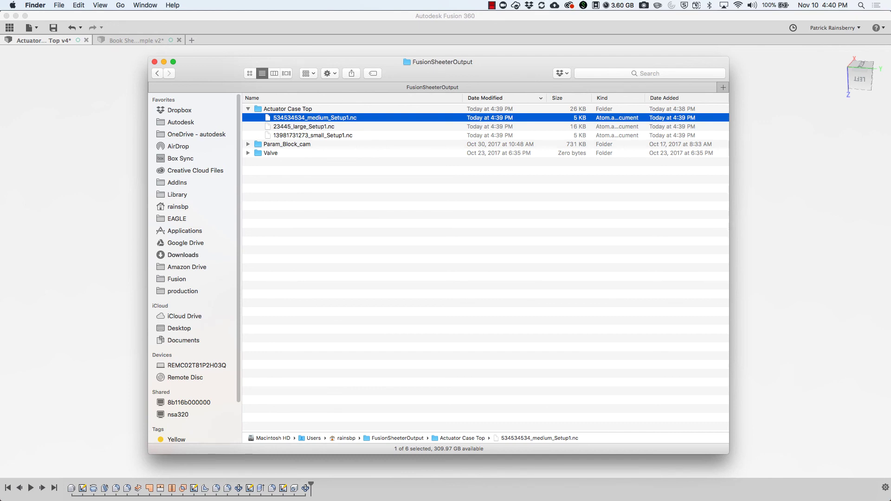
pyautogui.click(304, 126)
pyautogui.click(313, 135)
pyautogui.click(303, 127)
pyautogui.click(315, 118)
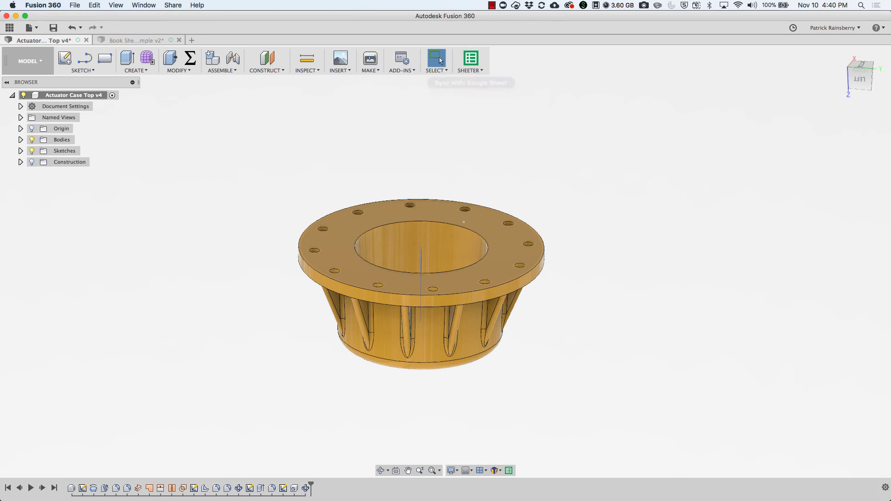
pyautogui.click(470, 67)
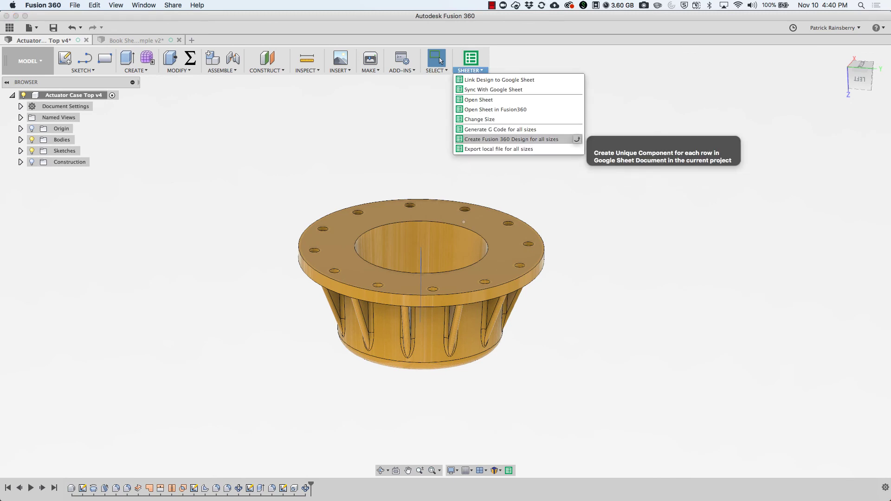
# - Run SHEETER's Create Fusion 360 Design for all sizes to generate one design per sheet row
pyautogui.click(511, 139)
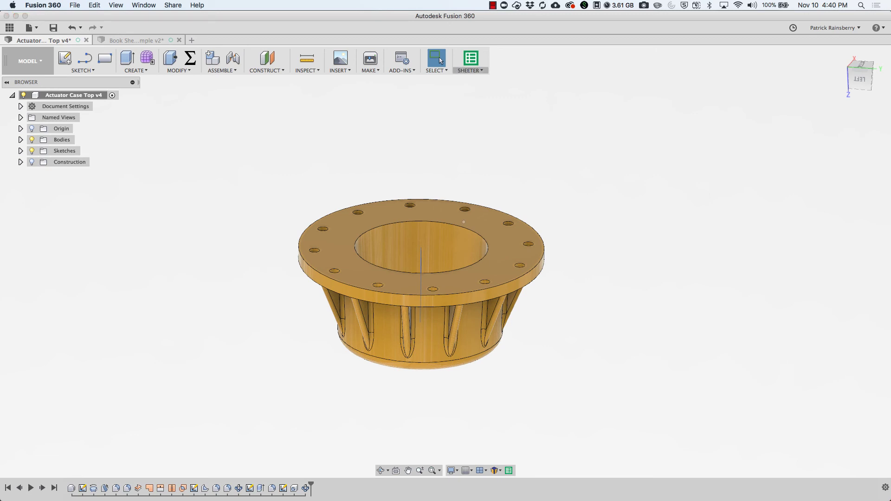
pyautogui.click(470, 61)
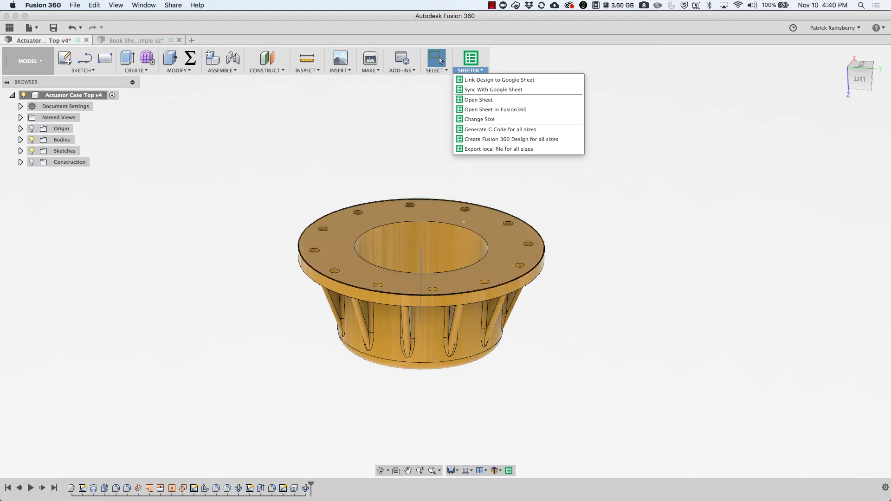
pyautogui.click(440, 60)
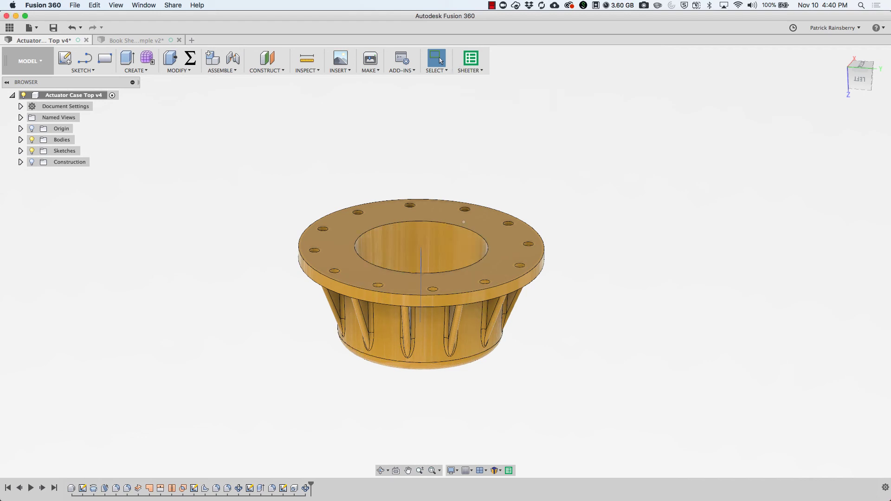
pyautogui.click(470, 70)
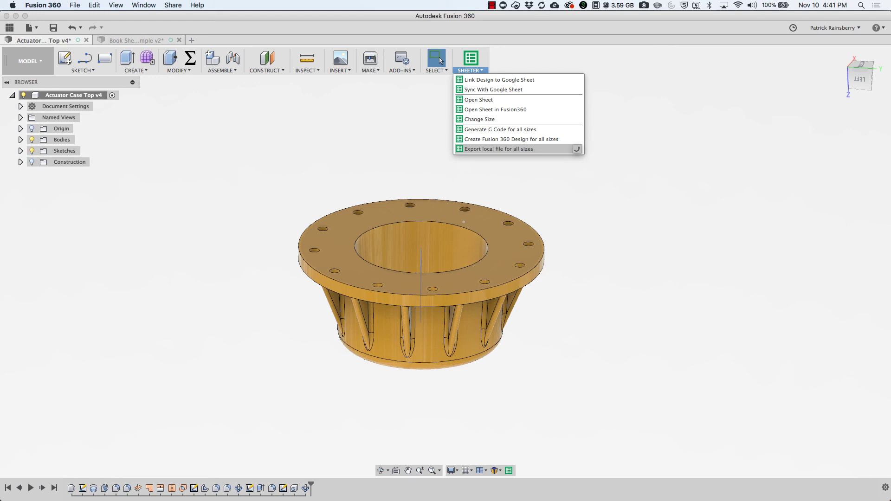
# - Export STEP-only local files for all sizes to the FusionSheeterOutput/Actuator Case Top folder, removing SAT and F3D
pyautogui.click(499, 148)
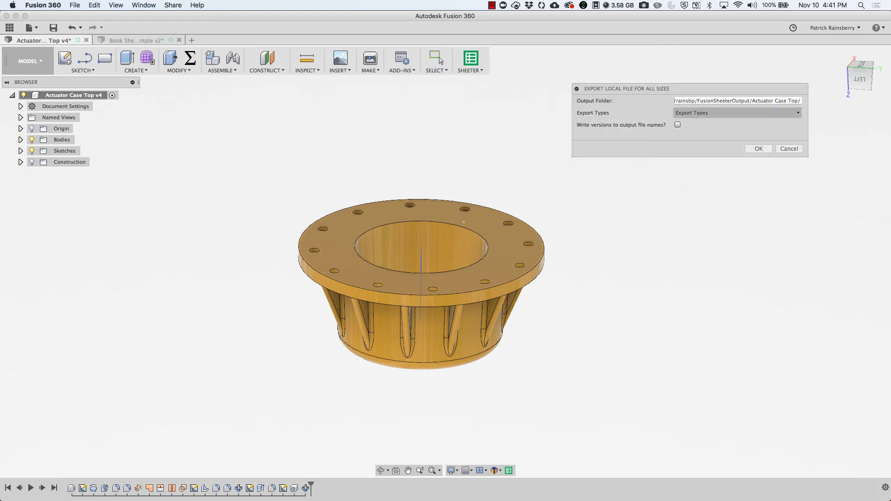
pyautogui.click(737, 112)
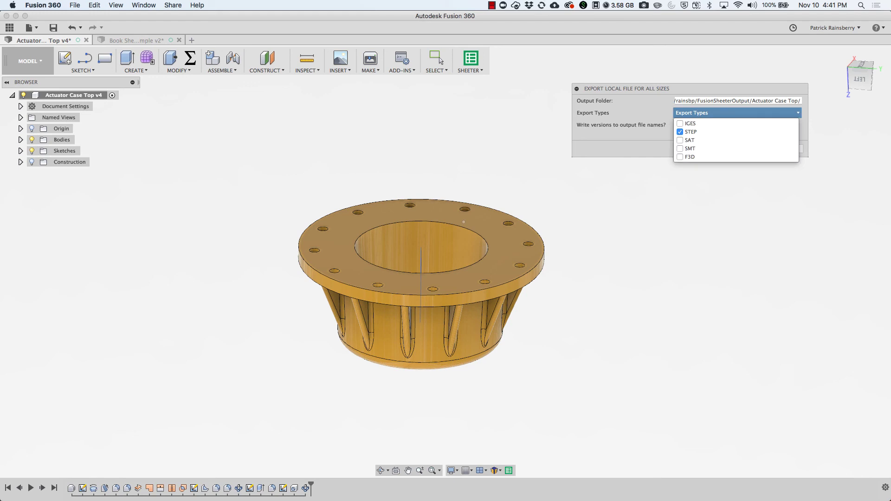
pyautogui.click(680, 157)
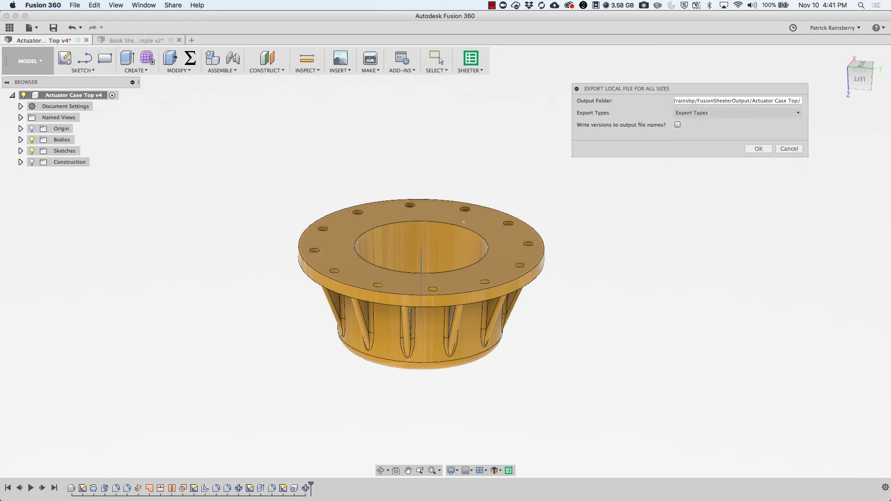
pyautogui.click(737, 101)
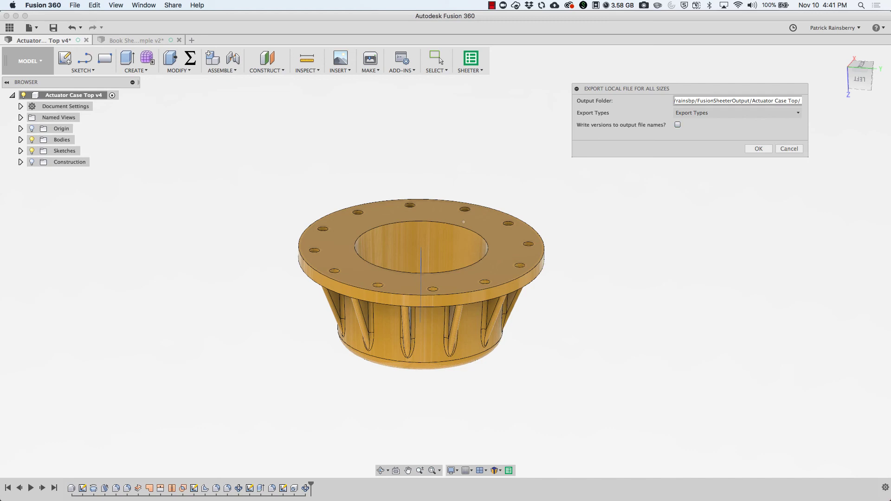
pyautogui.press('Tab')
pyautogui.press('space')
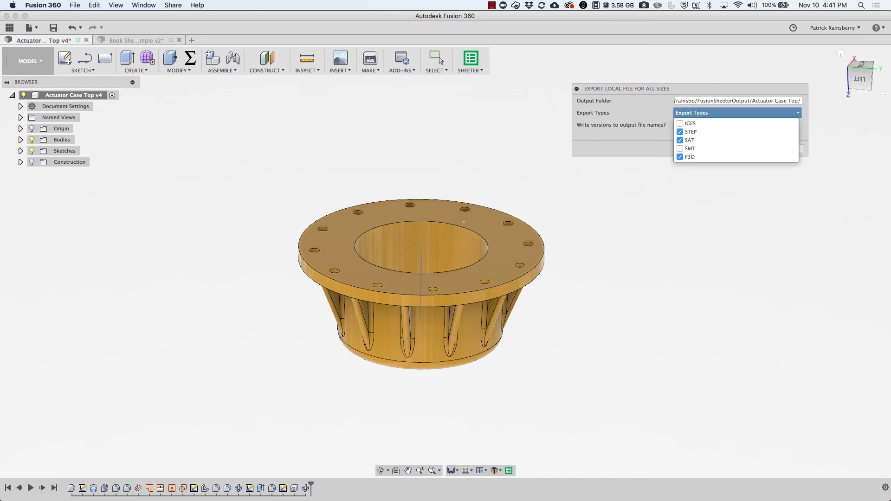
pyautogui.press('Down')
pyautogui.press('Down')
pyautogui.press('space')
pyautogui.press('Down')
pyautogui.press('Down')
pyautogui.press('space')
pyautogui.press('Escape')
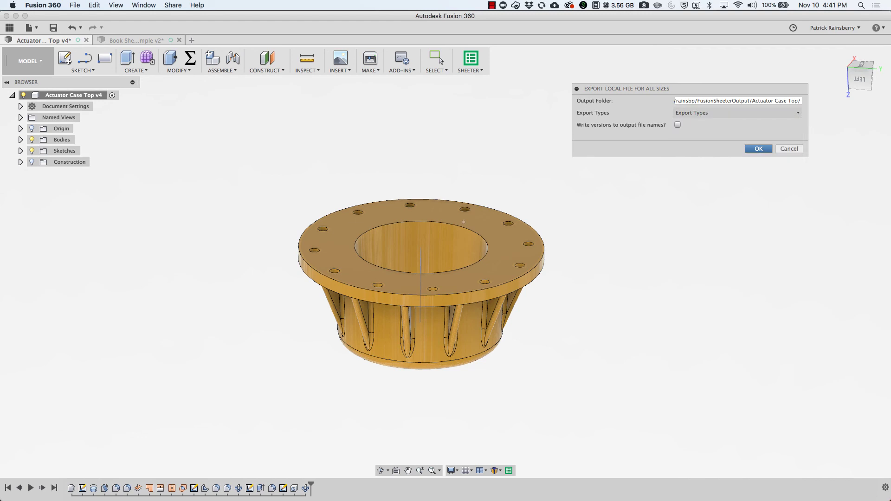
pyautogui.press('Return')
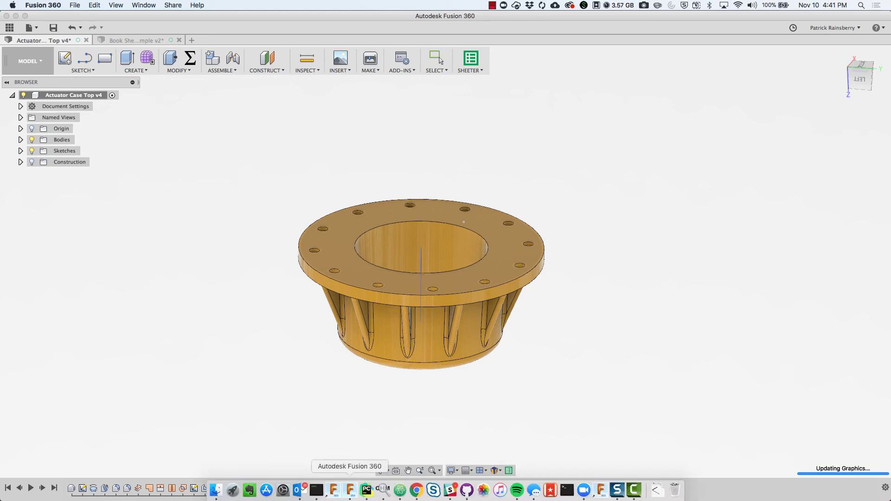
pyautogui.click(216, 491)
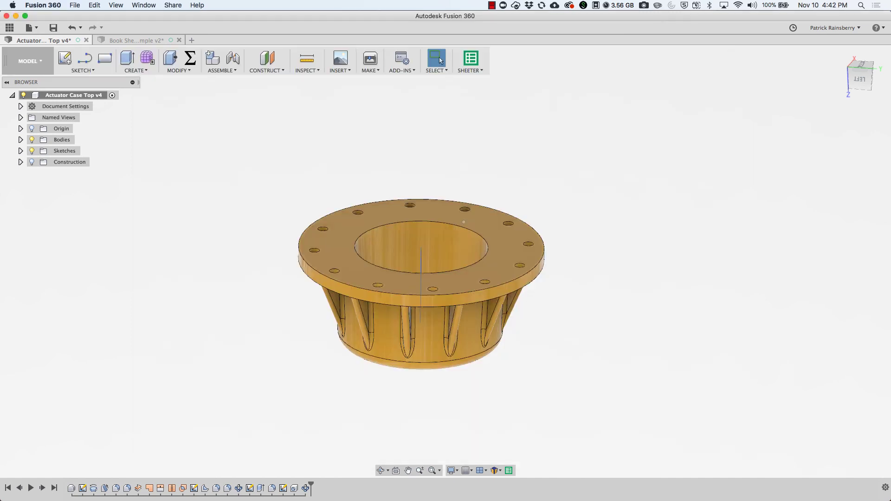
pyautogui.click(470, 70)
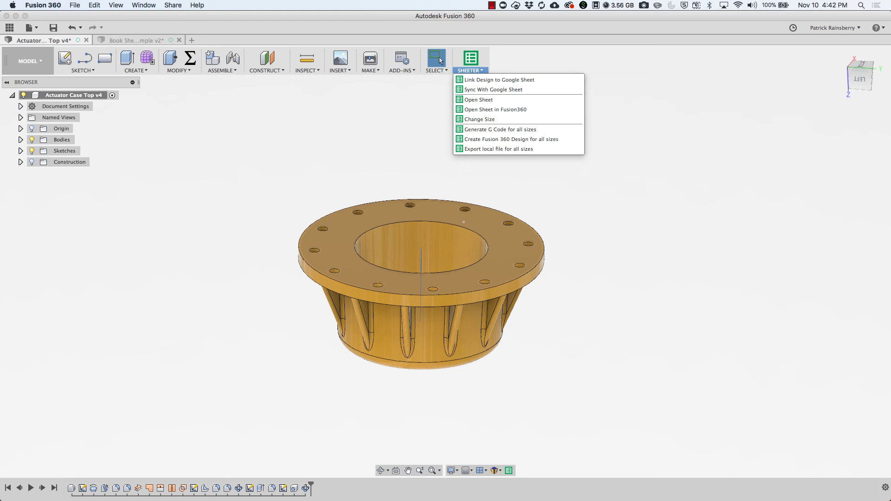
pyautogui.click(440, 60)
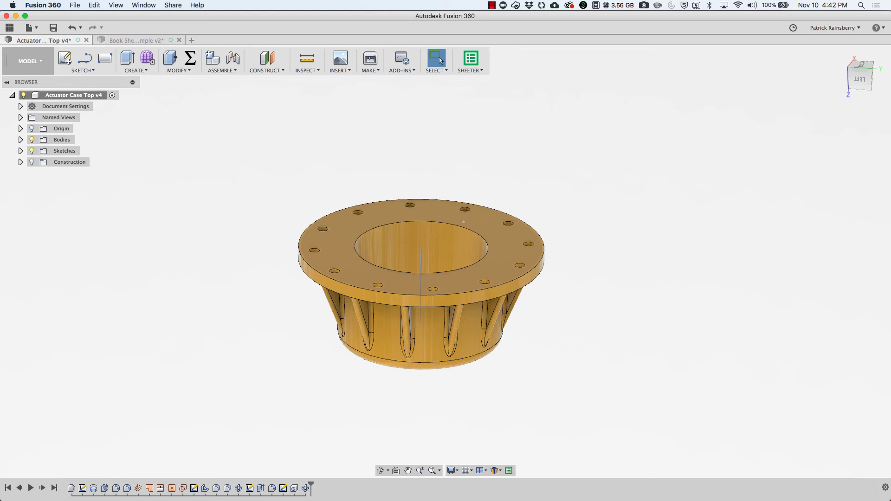